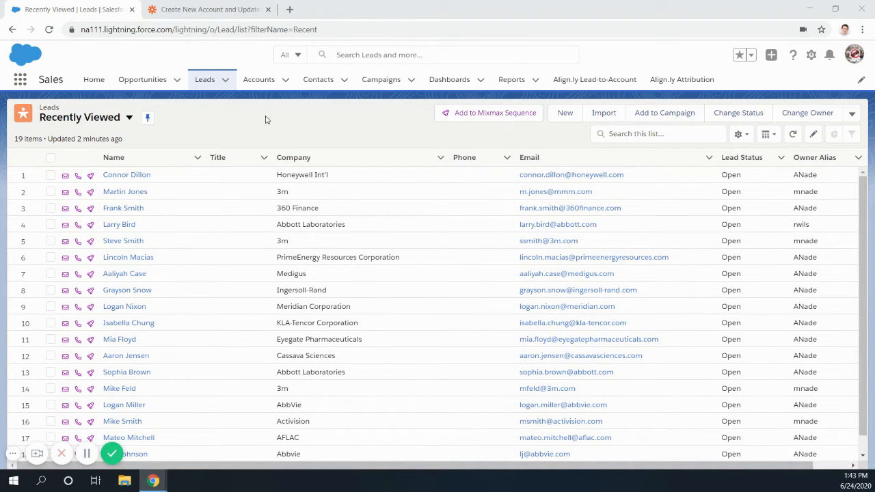
- Start a new lead from the Leads list and enter Test as both the first name and the last name
left_click(207, 83)
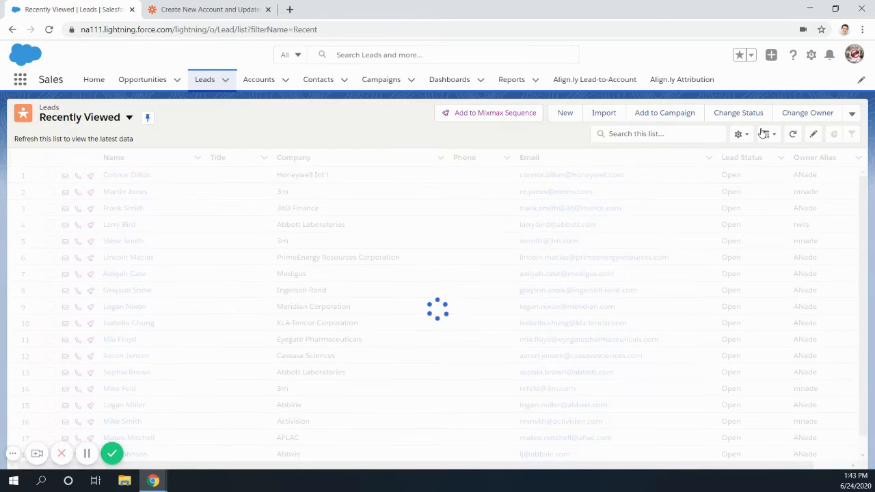
left_click(565, 114)
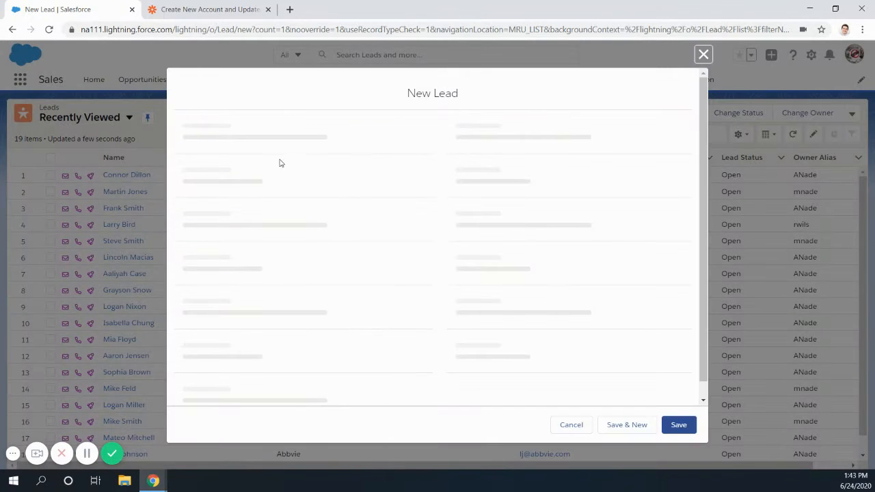
left_click(306, 213)
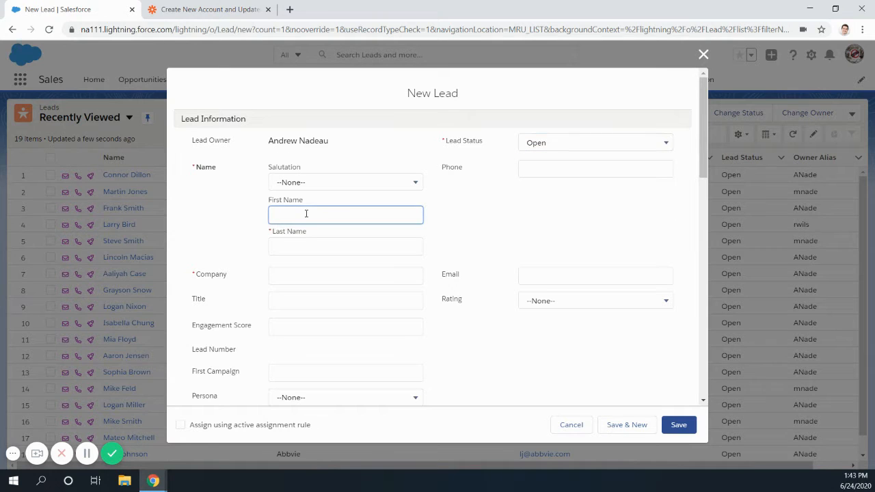
type("Tett")
left_click(313, 247)
type("test")
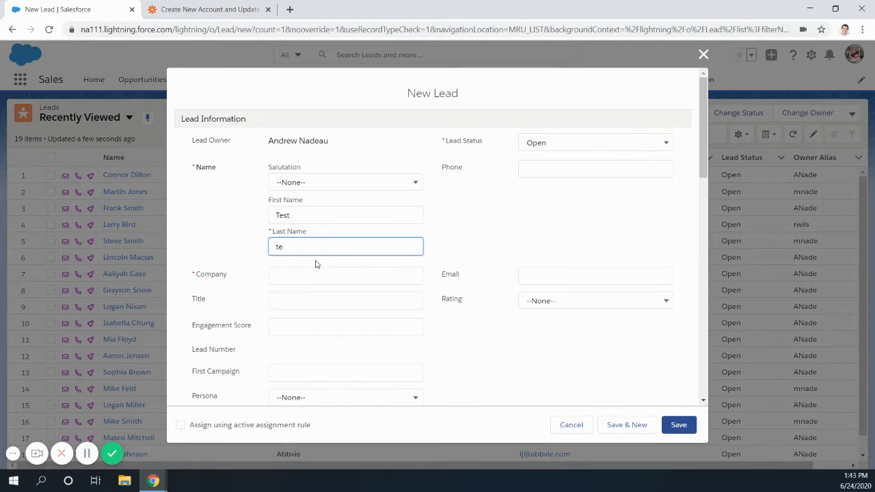
type("Test")
- Set the lead's company to Patagonia, fill in the contact's e-mail at that company's domain, and save the lead
left_click(315, 277)
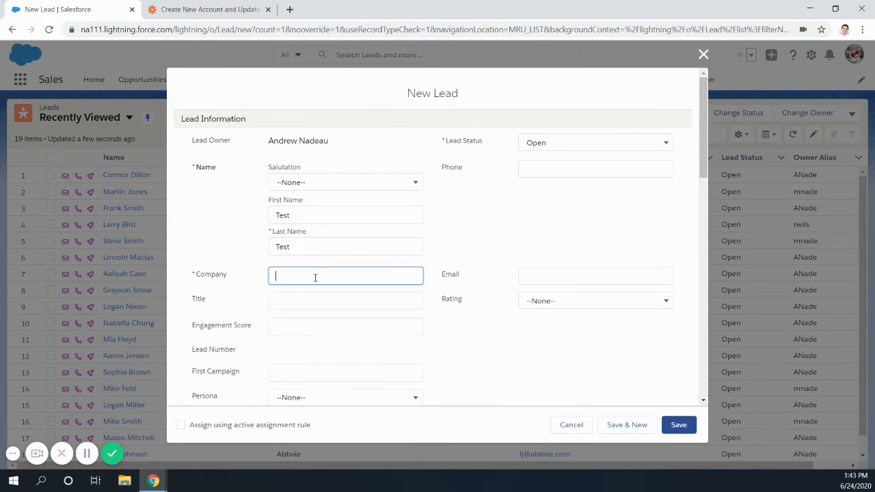
type("Patagonia")
left_click(525, 276)
type("Test@")
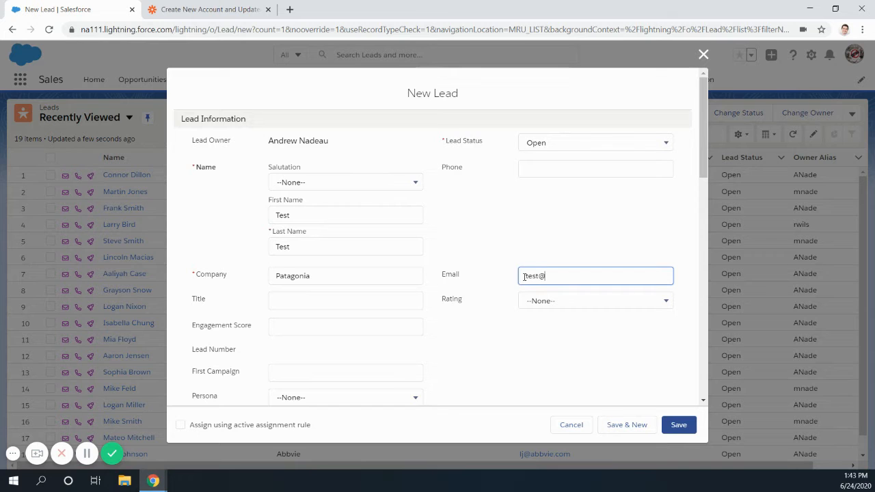
type("patagonia.com")
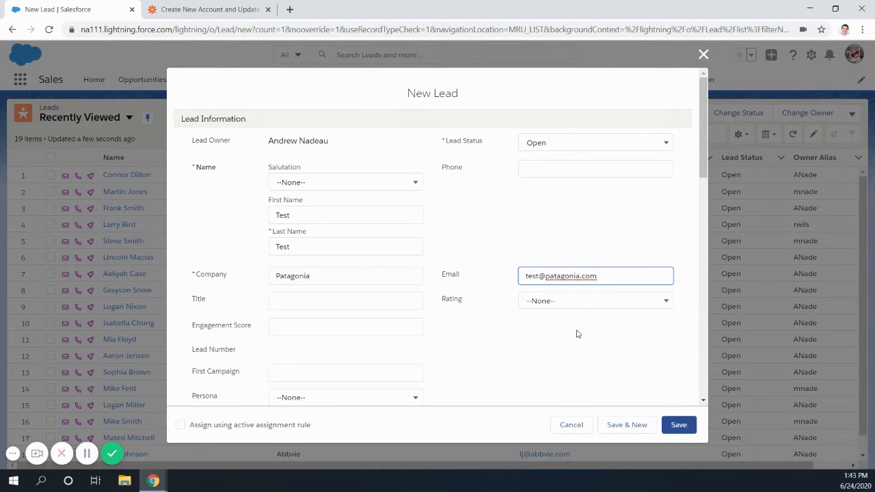
left_click(679, 425)
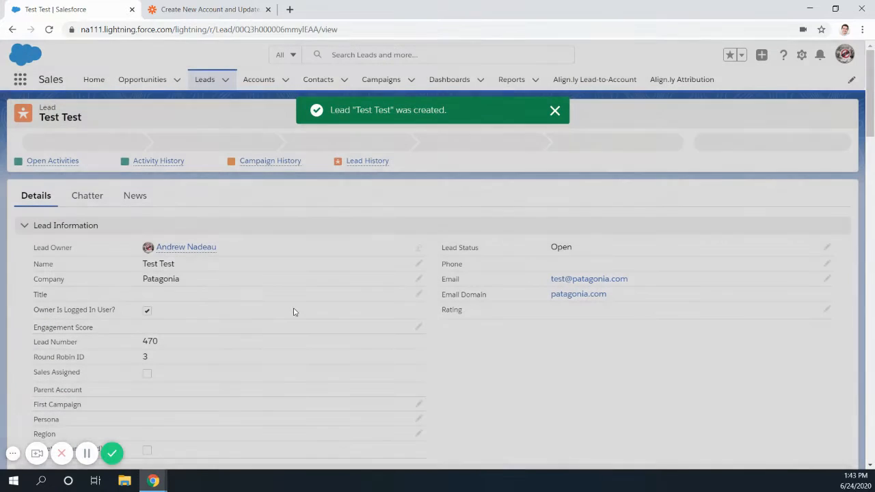
- Check the new lead's details, including the Matched Account field in the Align.ly Lead-to-Account section
scroll(294, 312, "down", 3)
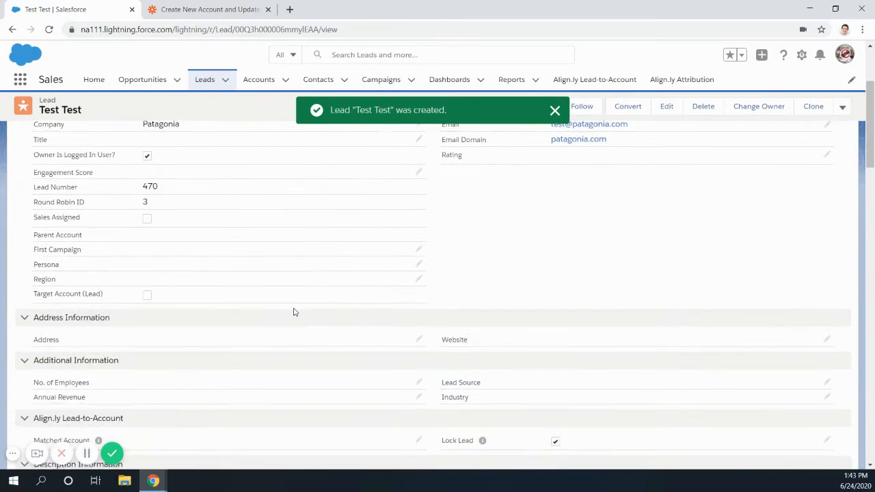
scroll(294, 311, "down", 3)
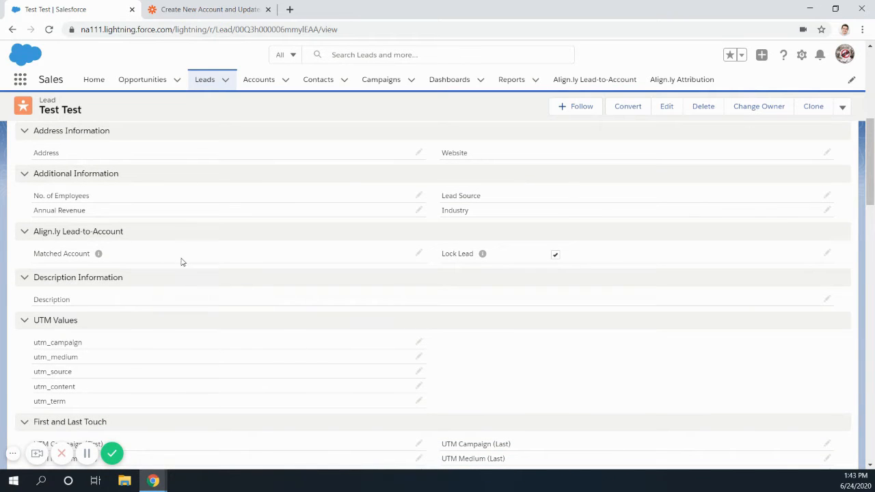
scroll(341, 278, "up", 1)
scroll(341, 277, "up", 6)
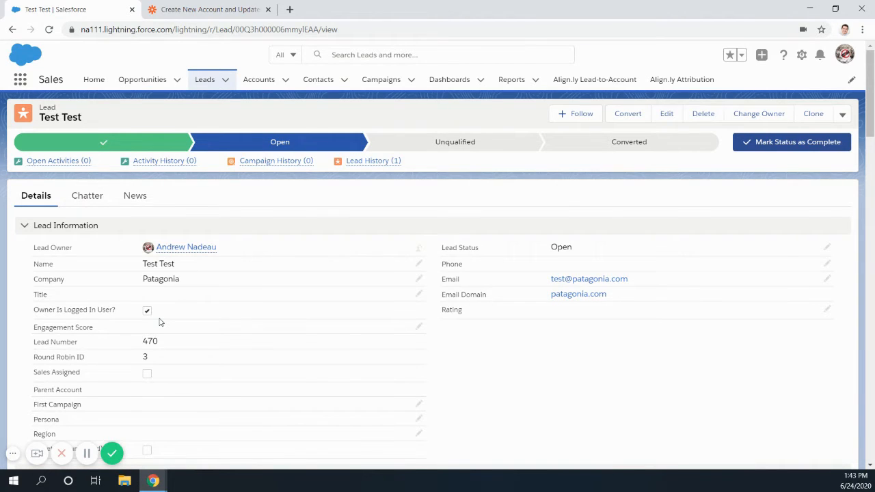
- Switch to the Zap in Zapier and review the New Lead in Salesforce trigger's event, account, record type and sample data
left_click(184, 10)
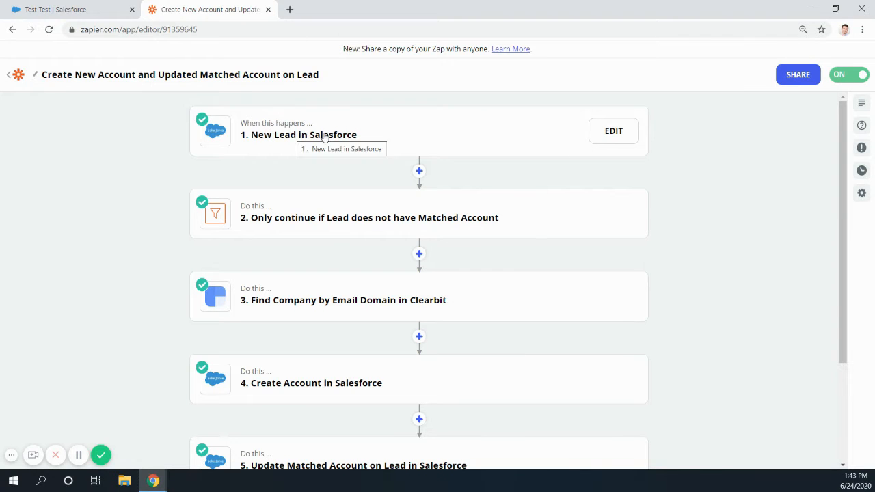
left_click(410, 140)
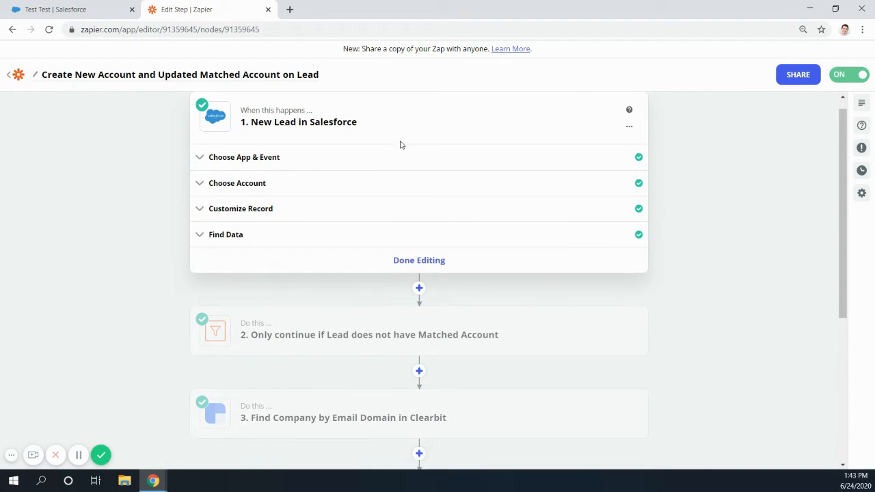
left_click(324, 162)
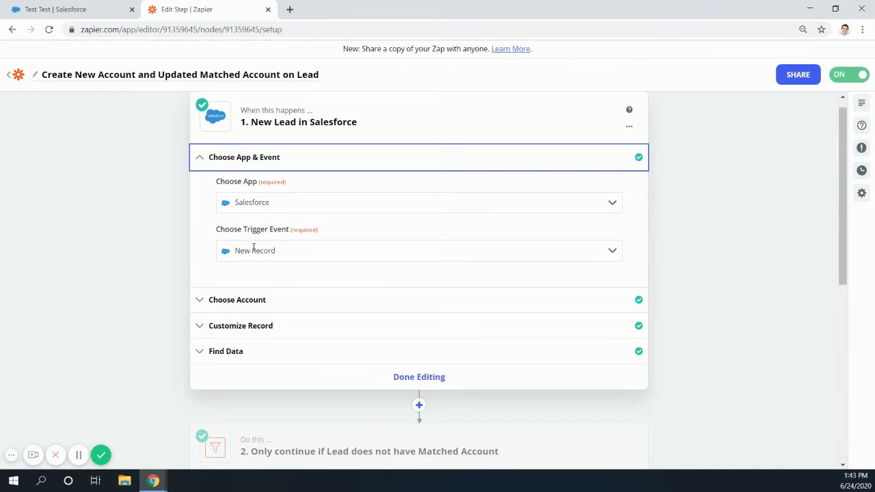
left_click(322, 299)
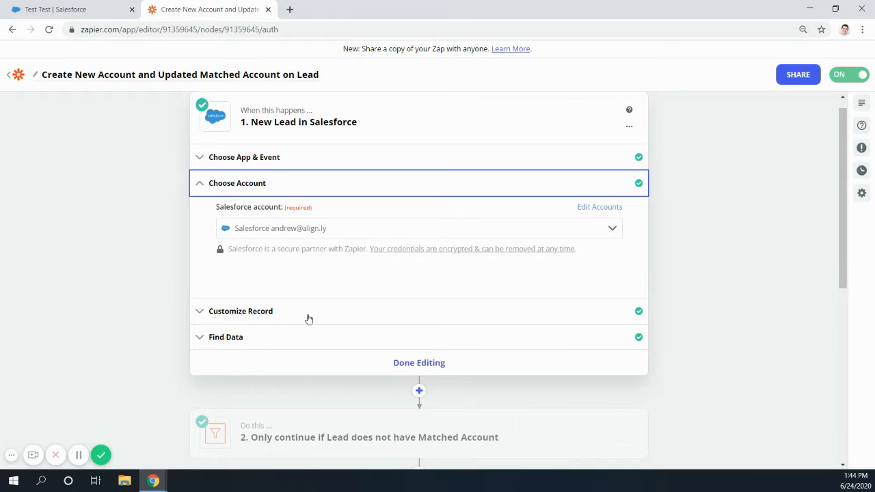
left_click(331, 311)
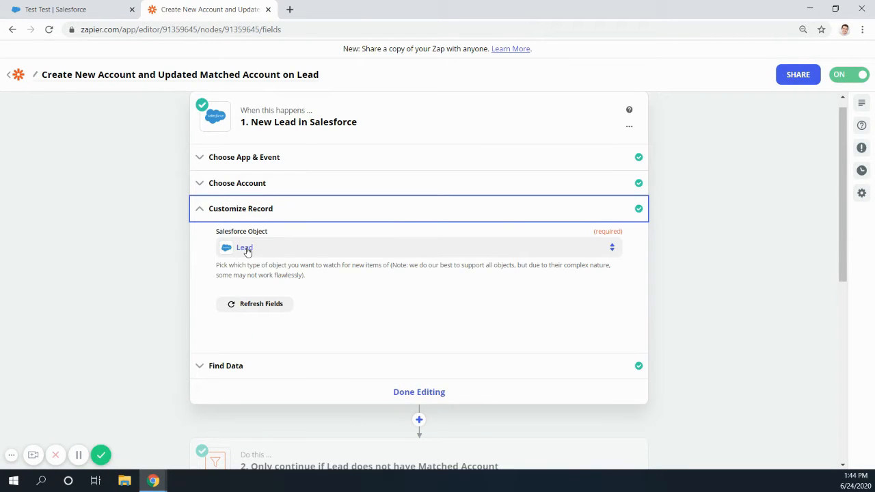
left_click(326, 368)
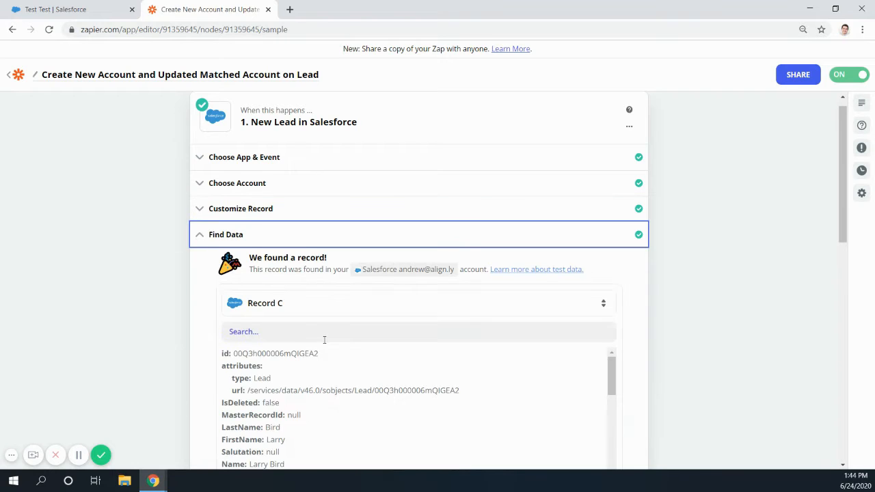
left_click(259, 236)
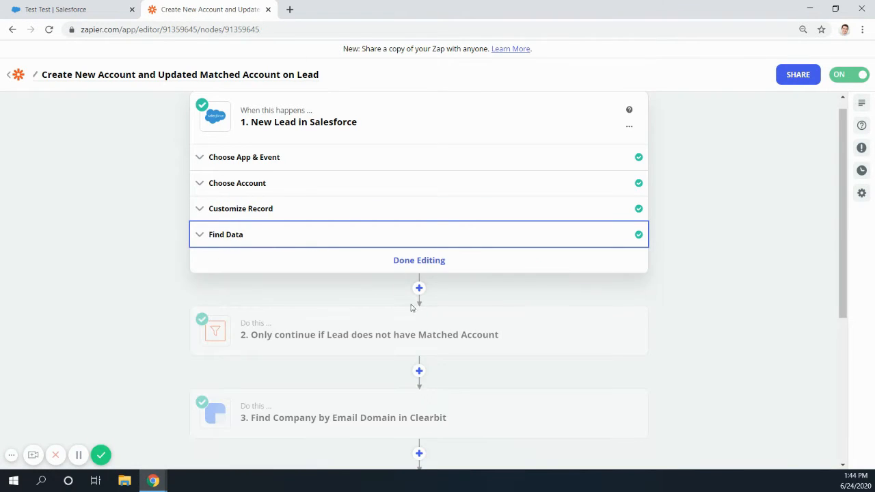
- Review the app and conditions of the Matched Account filter step, and test the filter against the sample data
scroll(405, 314, "down", 2)
scroll(273, 173, "up", 2)
scroll(341, 270, "down", 2)
left_click(406, 280)
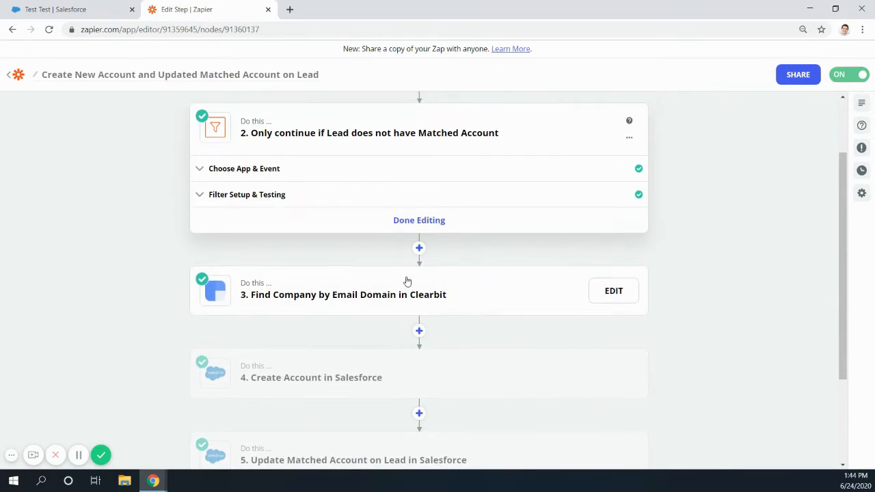
scroll(308, 238, "up", 1)
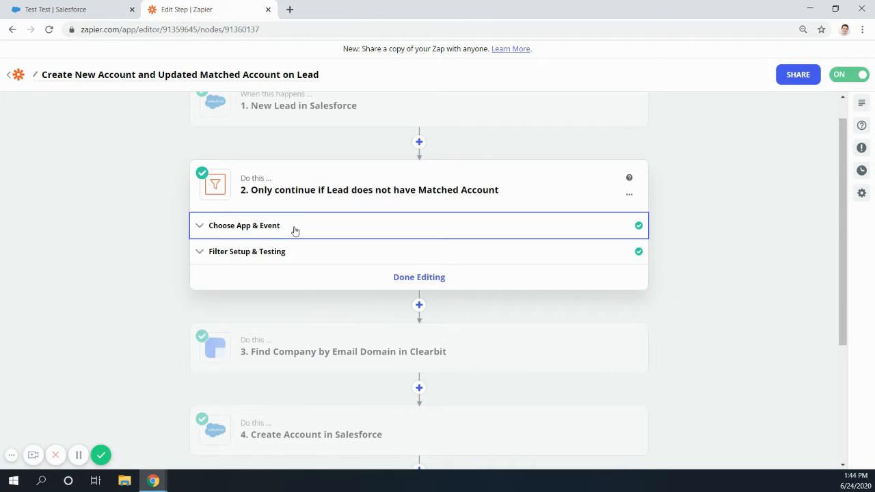
left_click(295, 231)
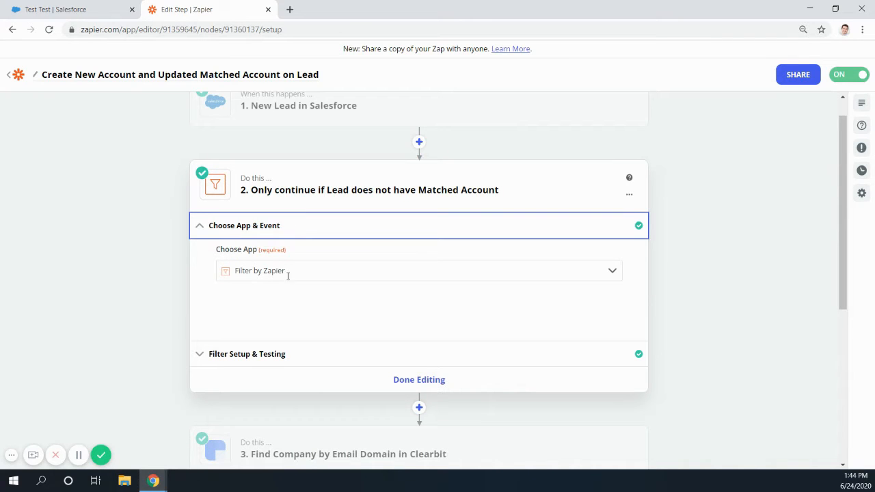
left_click(308, 354)
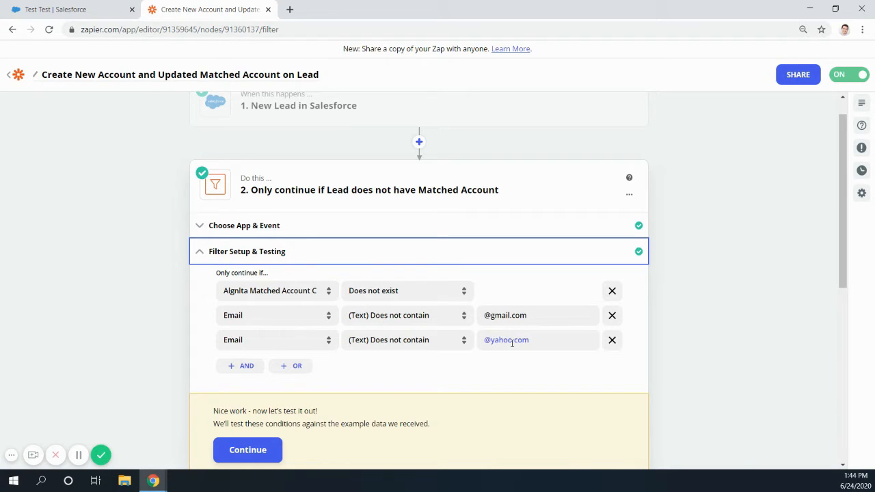
left_click(275, 449)
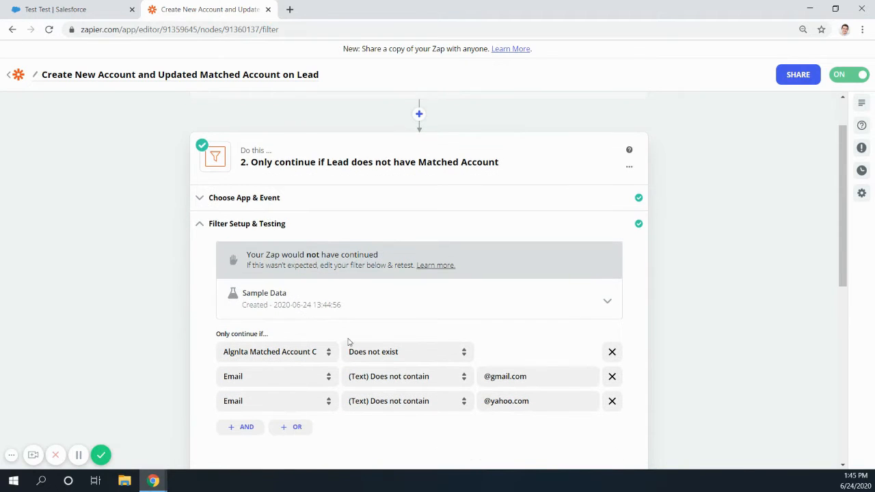
- Review the Clearbit Find Company step's app and event, connected account, and domain name mapping
scroll(315, 338, "down", 4)
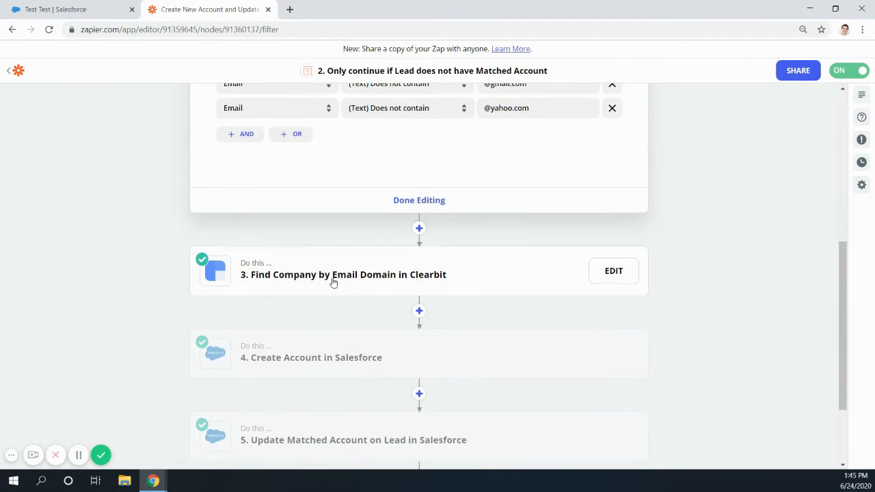
left_click(357, 274)
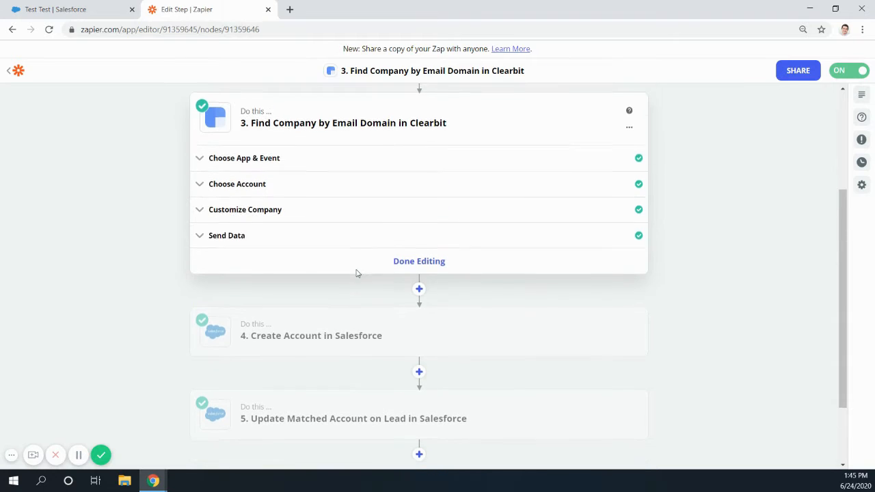
left_click(279, 164)
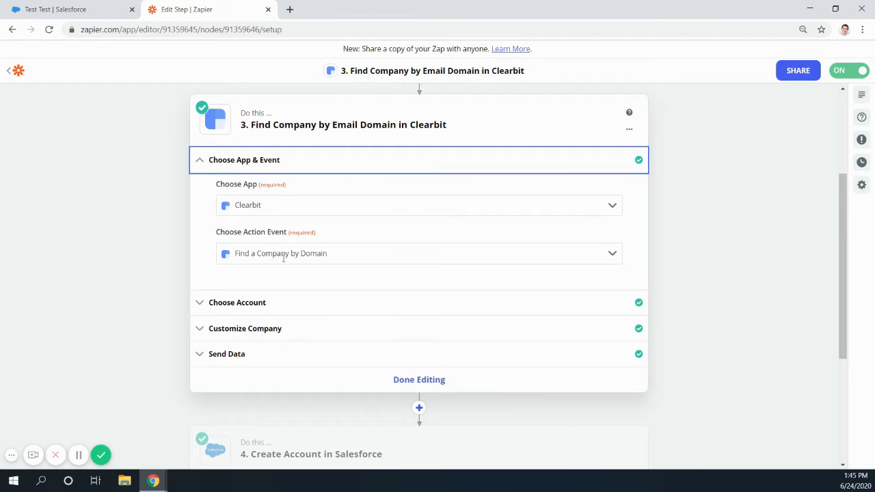
left_click(291, 307)
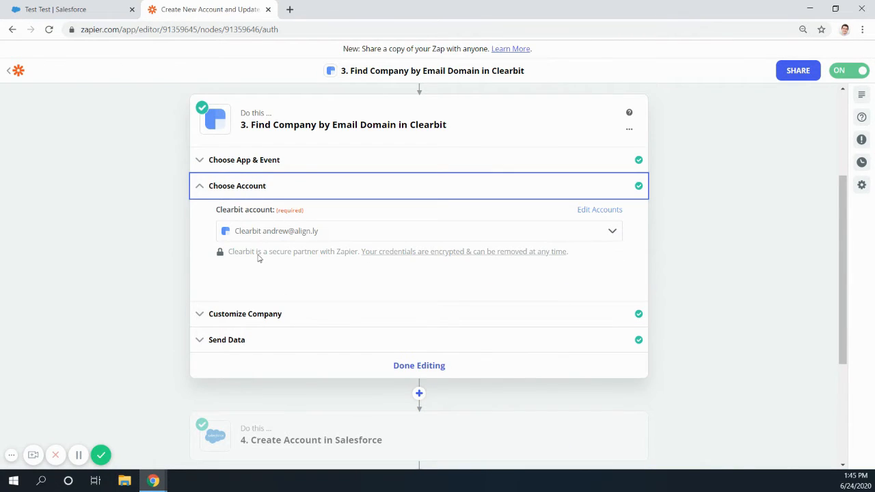
left_click(302, 314)
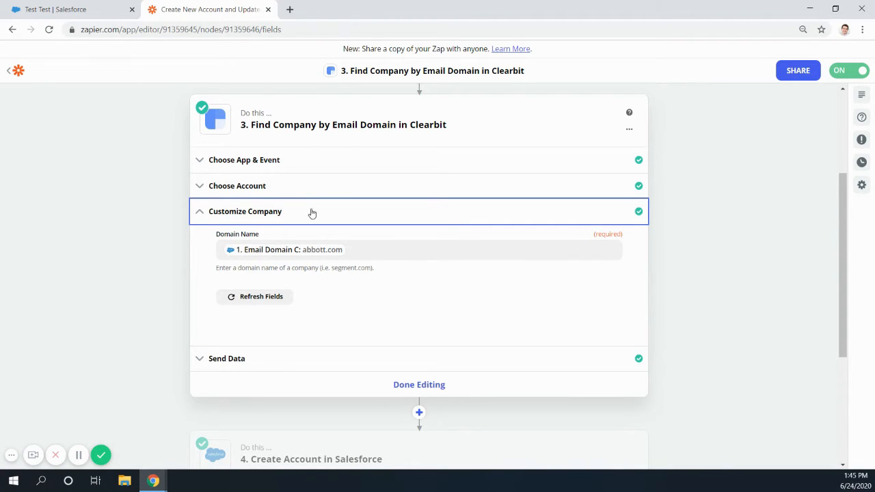
- Return to the Salesforce lead and open Salesforce Setup in a separate browser tab
left_click(51, 11)
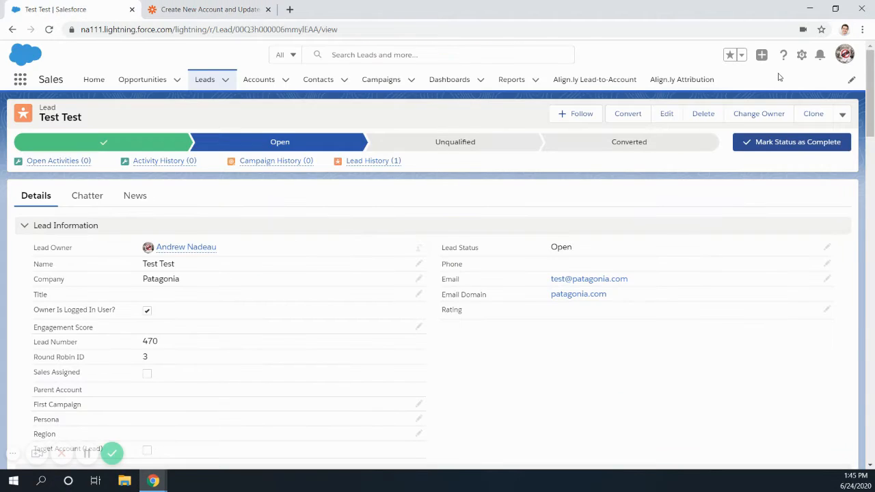
left_click(801, 55)
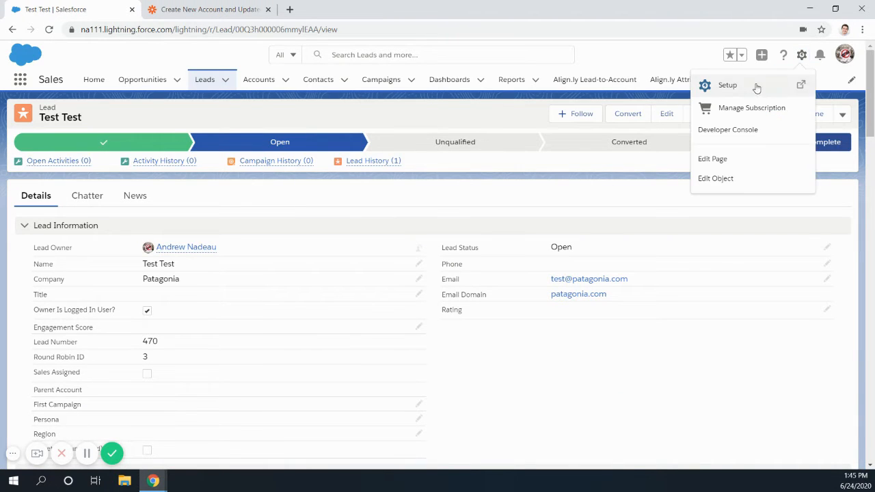
right_click(710, 84)
left_click(733, 89)
left_click(260, 15)
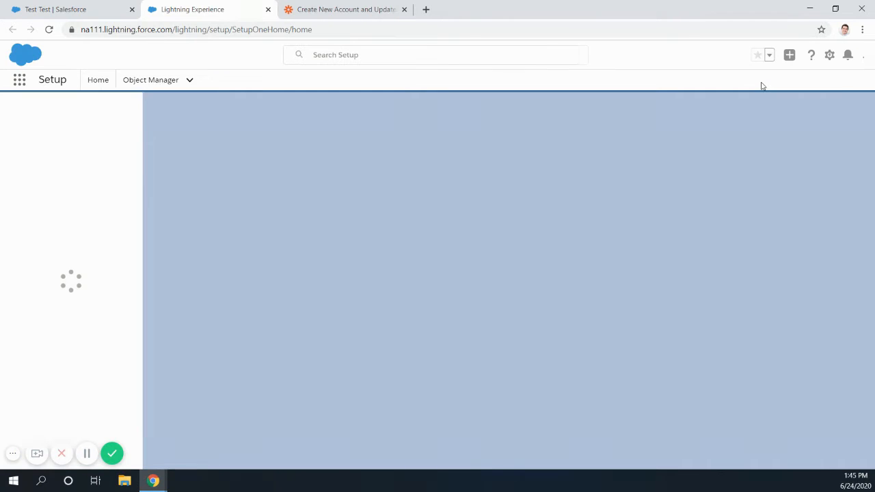
- Find the Lead object in Object Manager by searching for "lead" and open its Fields & Relationships list
left_click(151, 80)
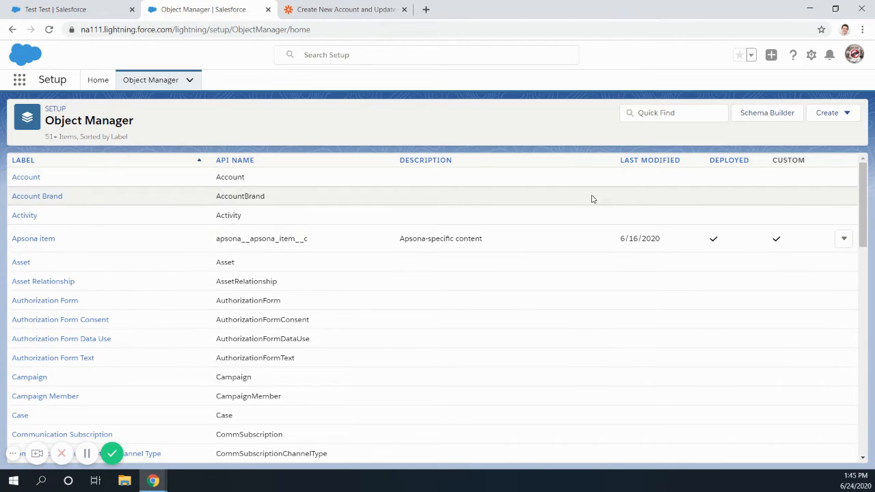
left_click(660, 113)
type("lead")
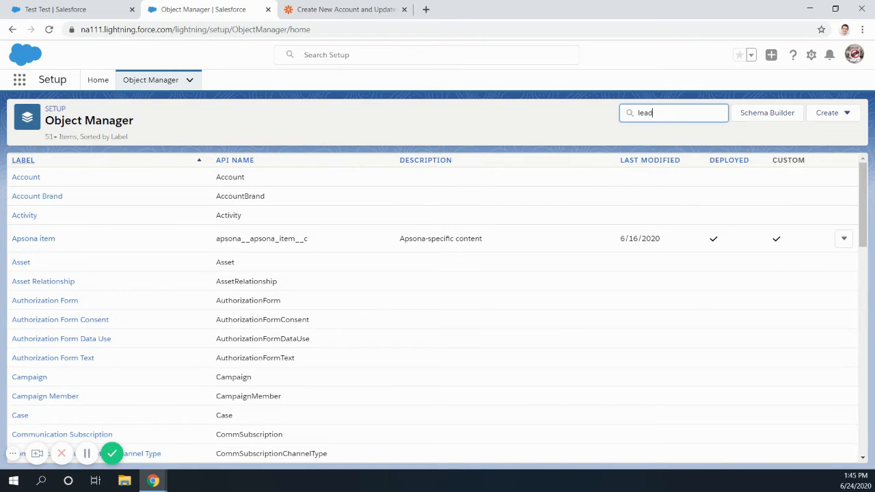
left_click(22, 179)
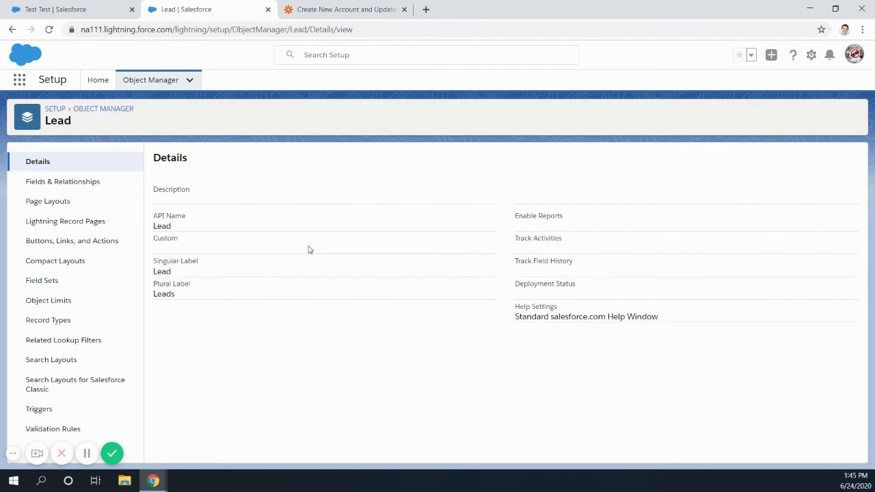
left_click(69, 181)
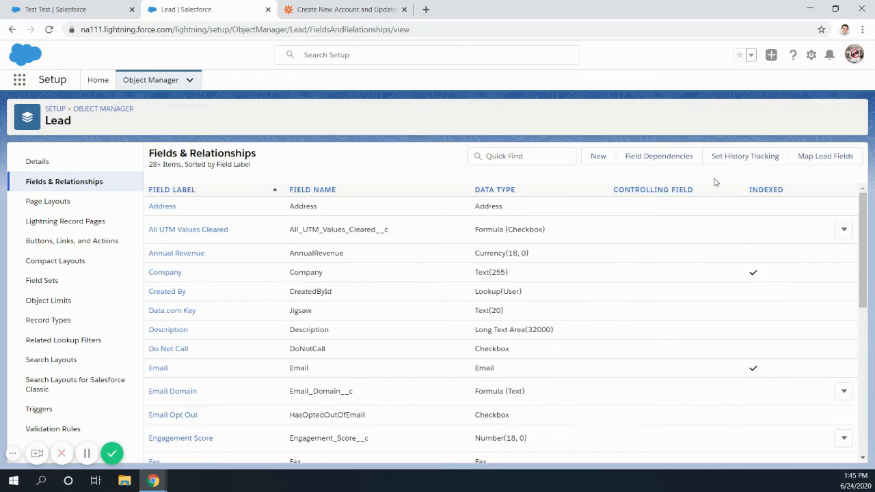
- Search the Lead fields for "email", examine the Email Domain field's formula, and return to the lead record to check its email domain
left_click(526, 156)
type("email")
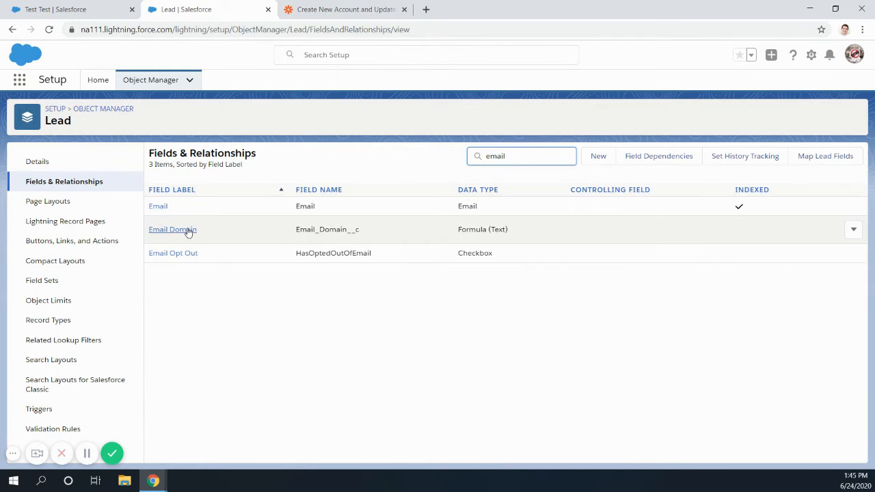
left_click(186, 230)
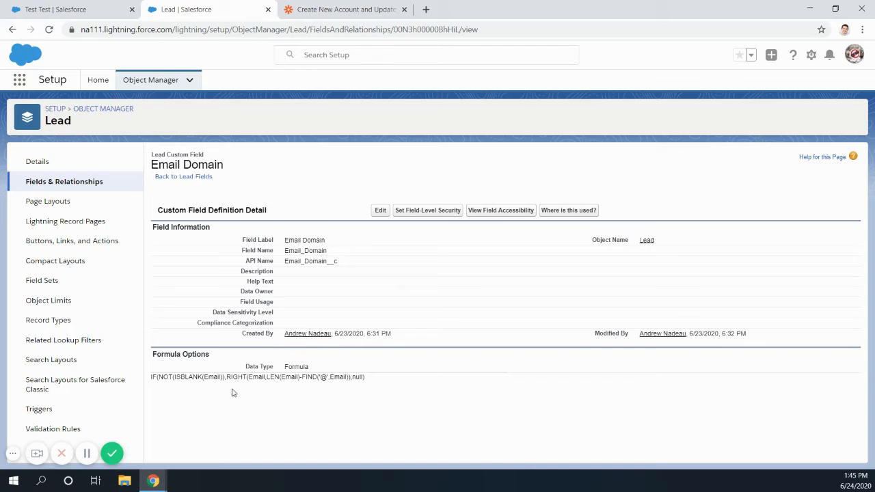
left_click_drag(158, 376, 349, 380)
left_click(347, 380)
left_click(74, 9)
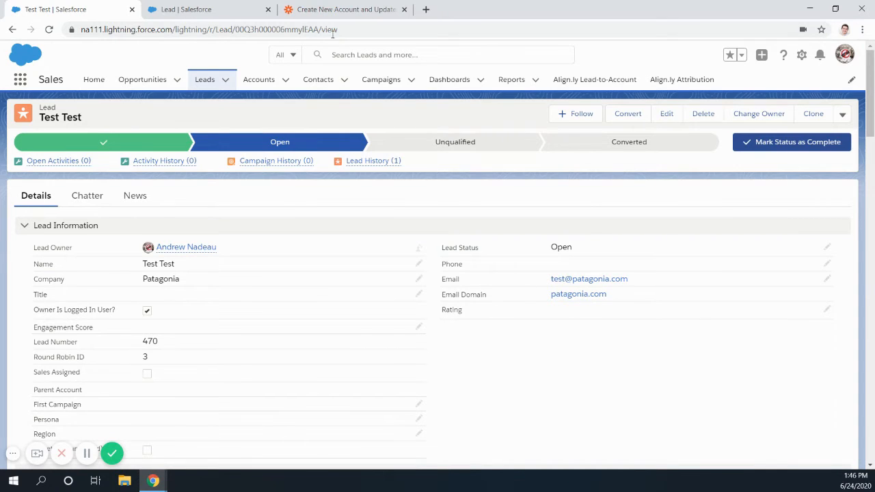
- Switch to the Zap in Zapier, review the company data from the Clearbit Find Company step's test, and close the step
left_click(313, 9)
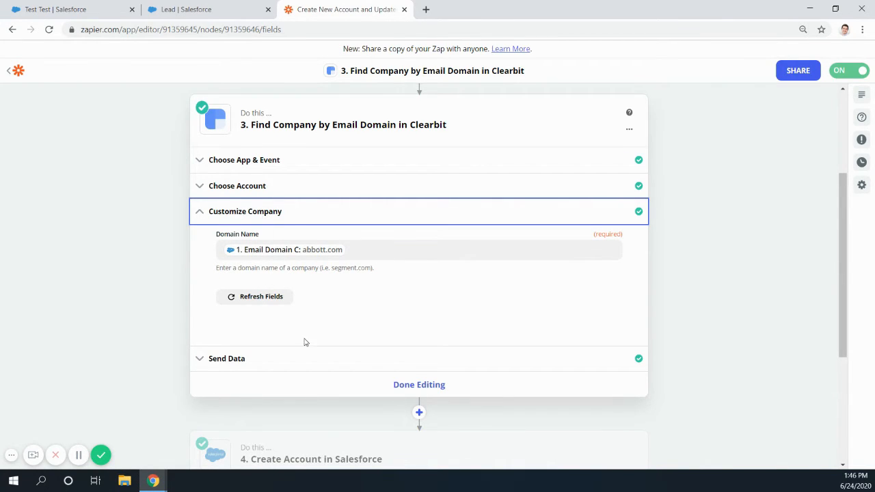
scroll(388, 365, "down", 1)
left_click(252, 309)
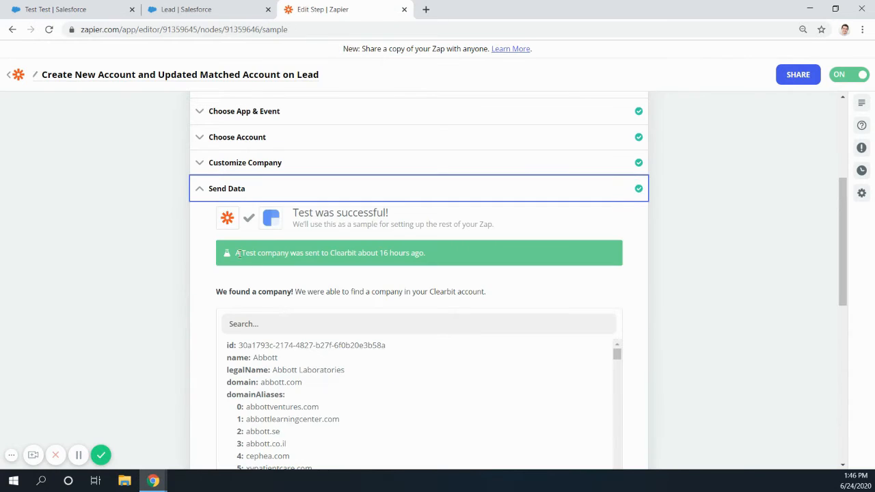
scroll(280, 301, "down", 2)
scroll(280, 223, "up", 1)
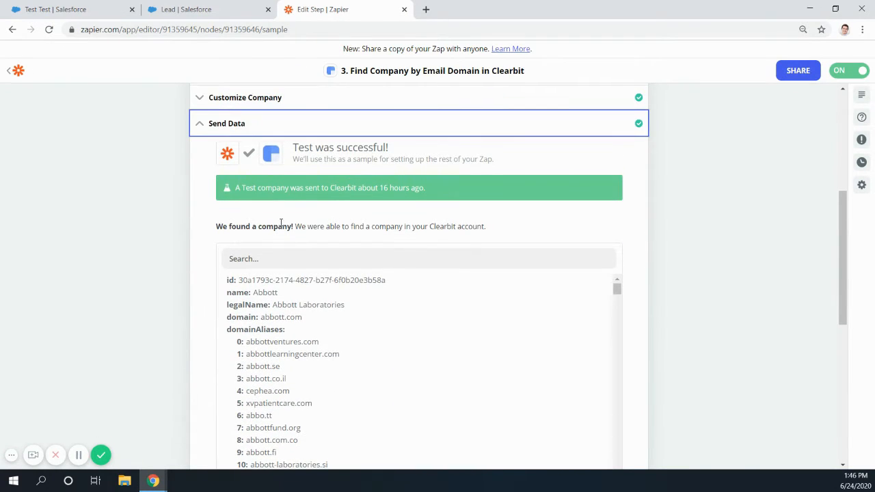
scroll(281, 321, "down", 3)
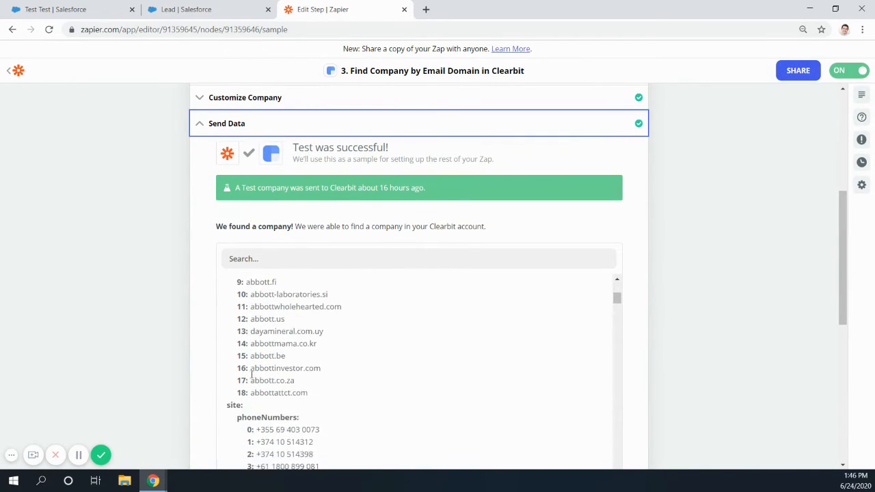
scroll(164, 336, "down", 3)
left_click(400, 332)
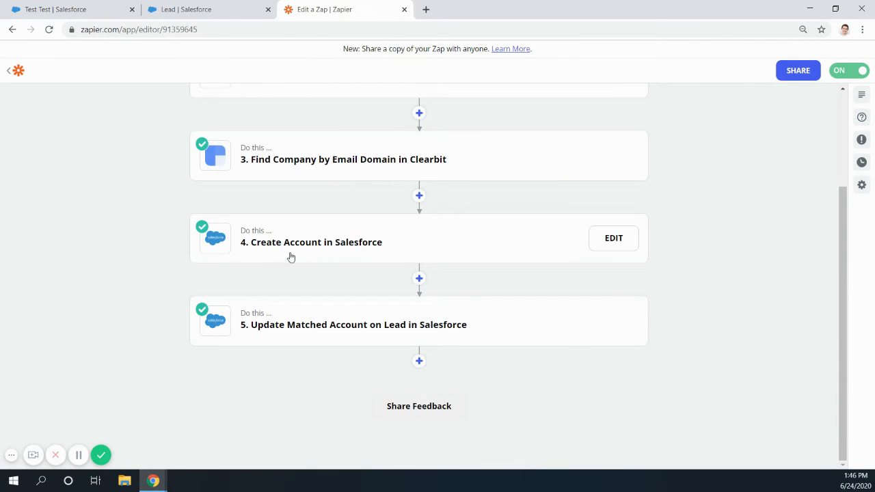
- Open the Create Account in Salesforce step and review its app, action event and connected Salesforce account
left_click(333, 251)
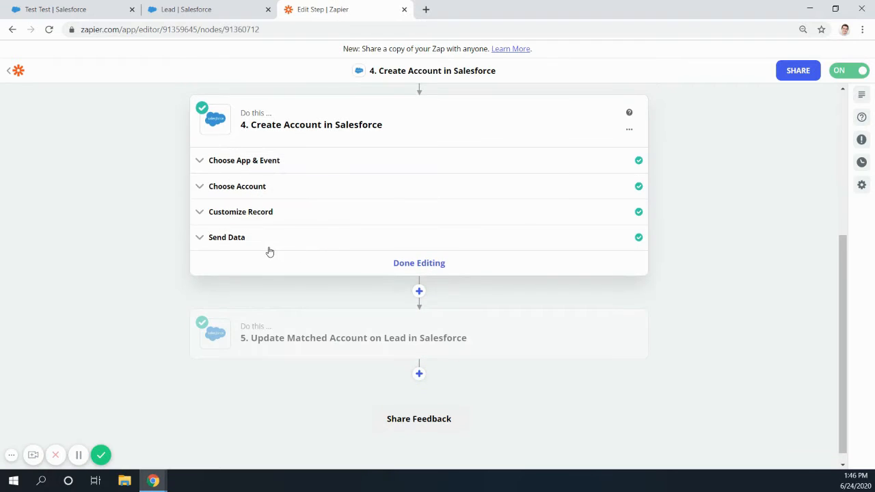
left_click(279, 164)
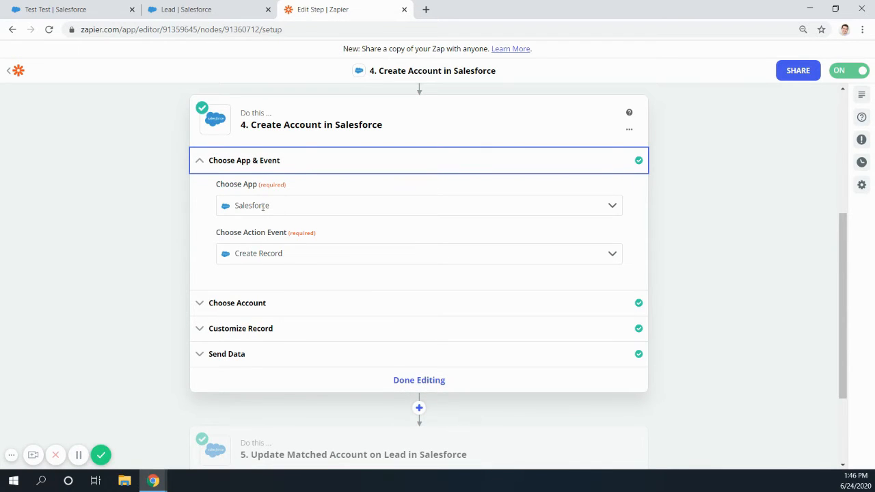
left_click(311, 309)
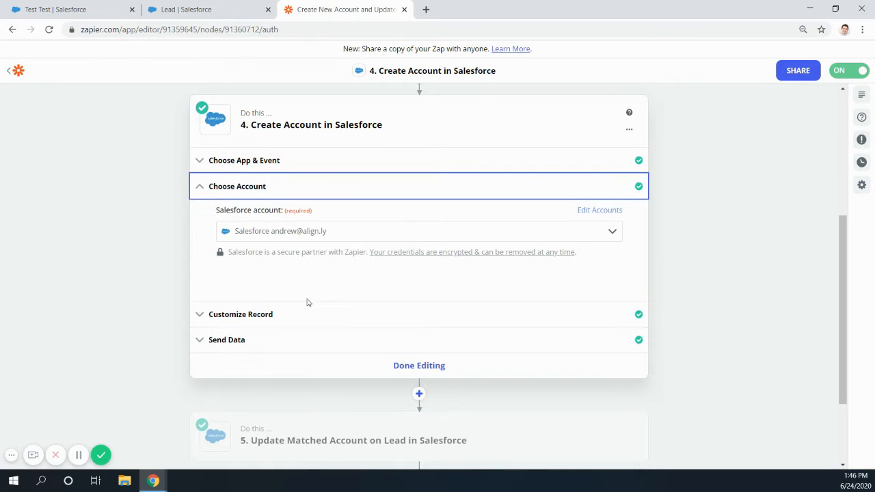
- Examine the Create Account step's record settings for the Salesforce object, account name and billing address fields mapped from Clearbit
left_click(309, 314)
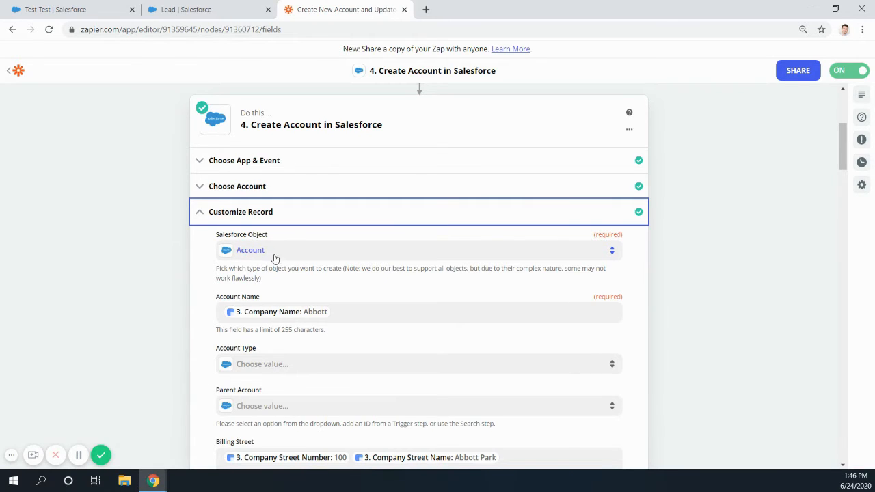
scroll(276, 280, "down", 1)
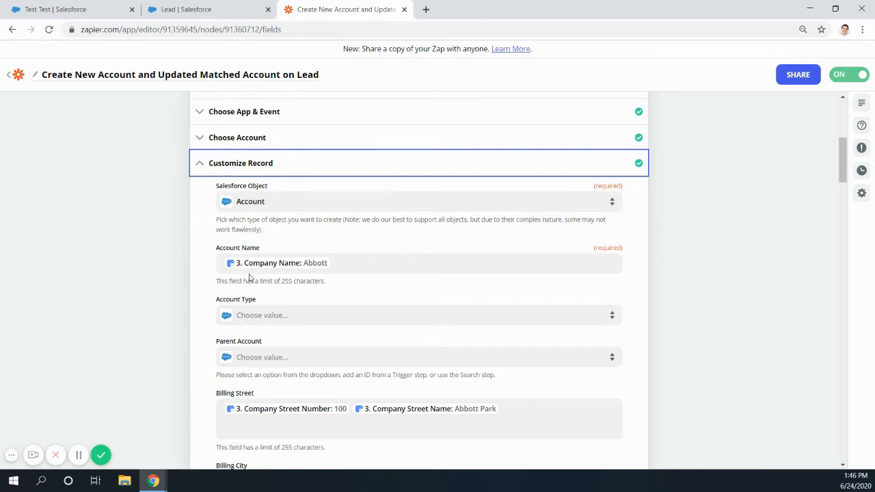
scroll(244, 310, "down", 2)
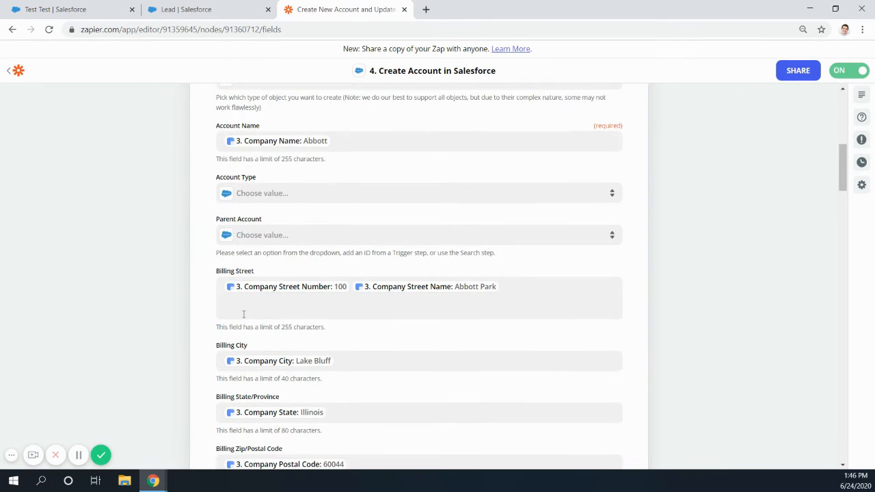
scroll(243, 314, "down", 2)
scroll(256, 341, "up", 4)
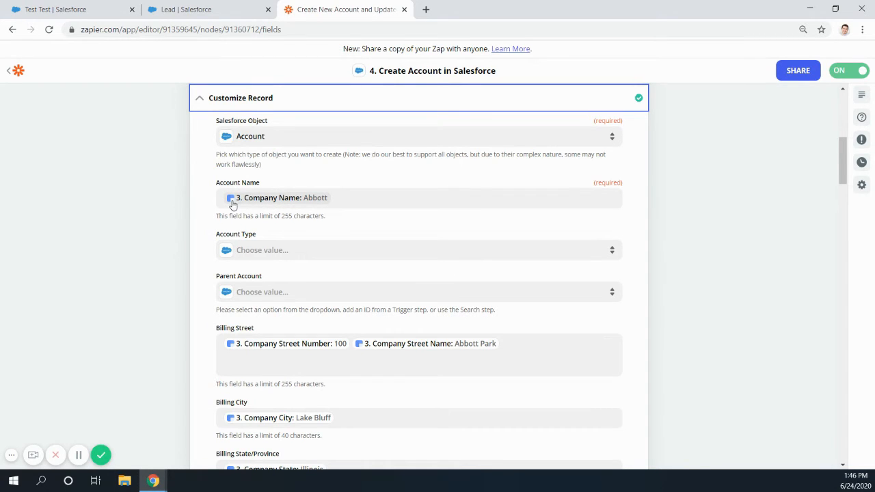
scroll(290, 232, "down", 1)
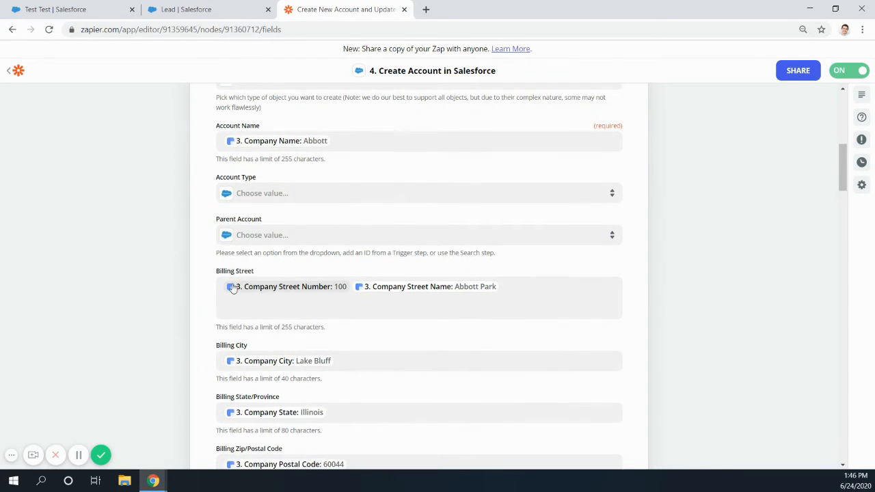
scroll(232, 288, "down", 1)
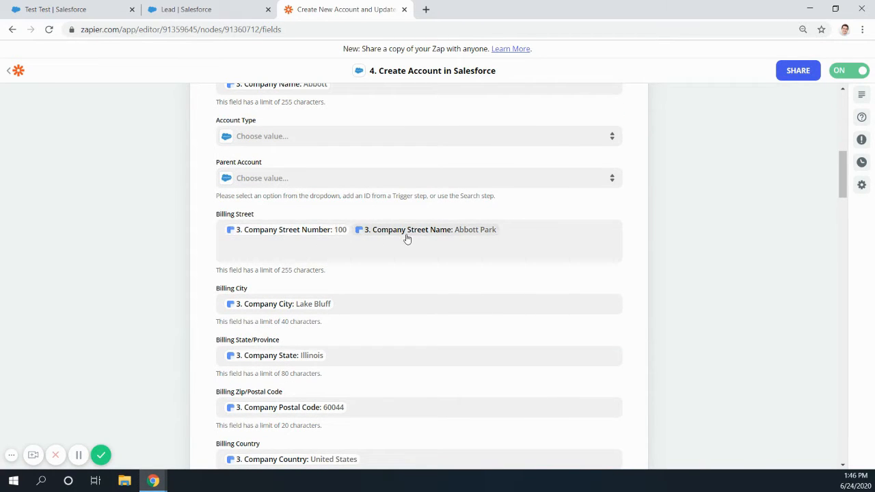
scroll(369, 246, "down", 1)
scroll(268, 250, "down", 1)
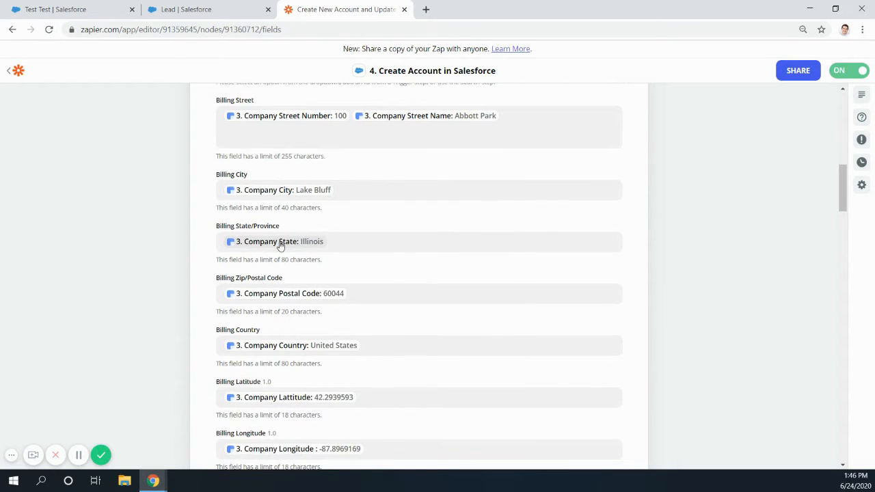
scroll(280, 246, "down", 1)
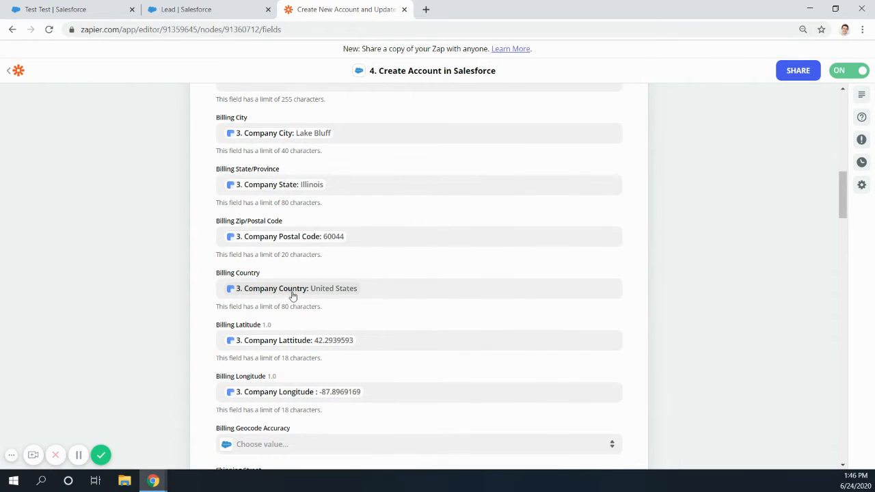
scroll(293, 293, "down", 2)
scroll(339, 313, "down", 2)
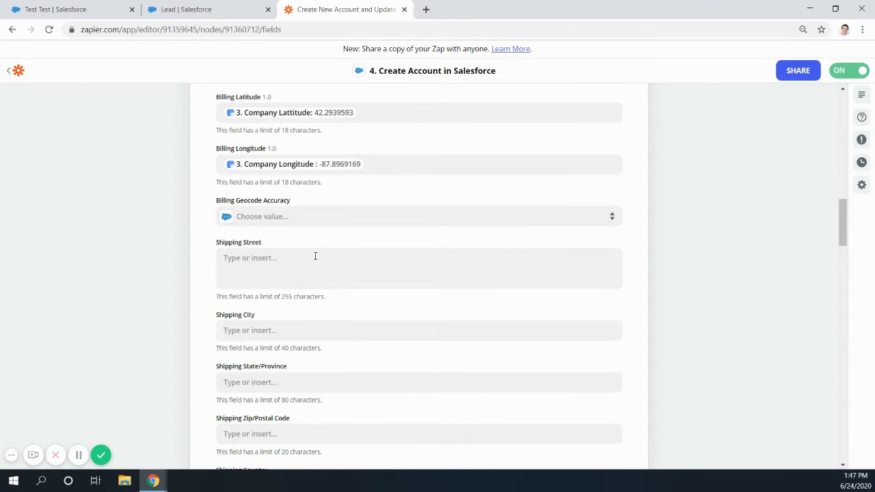
- Examine the remaining account field mappings, from shipping address, phone, website and revenue through Email Domain(s), Lock Account and Target Account
scroll(212, 257, "down", 2)
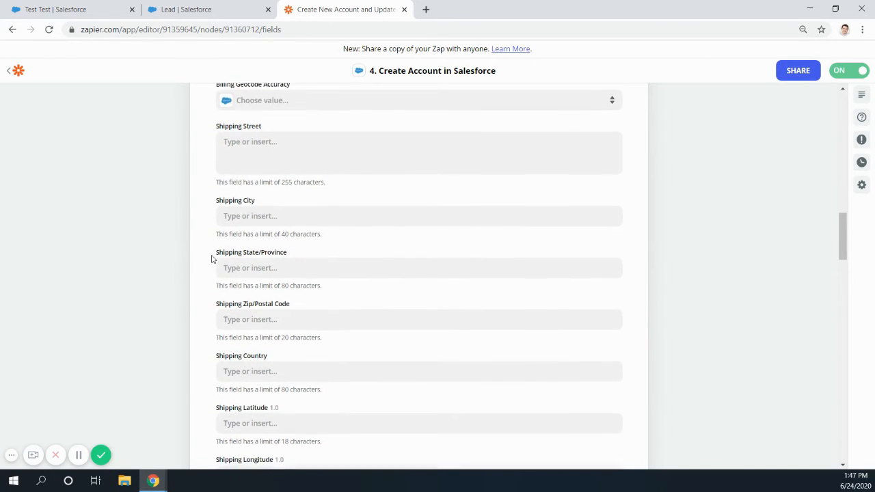
scroll(212, 258, "down", 5)
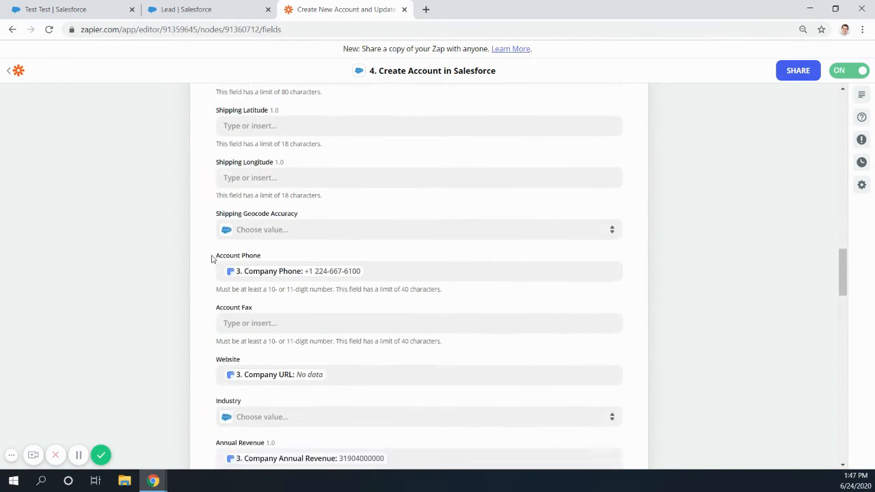
scroll(212, 259, "down", 5)
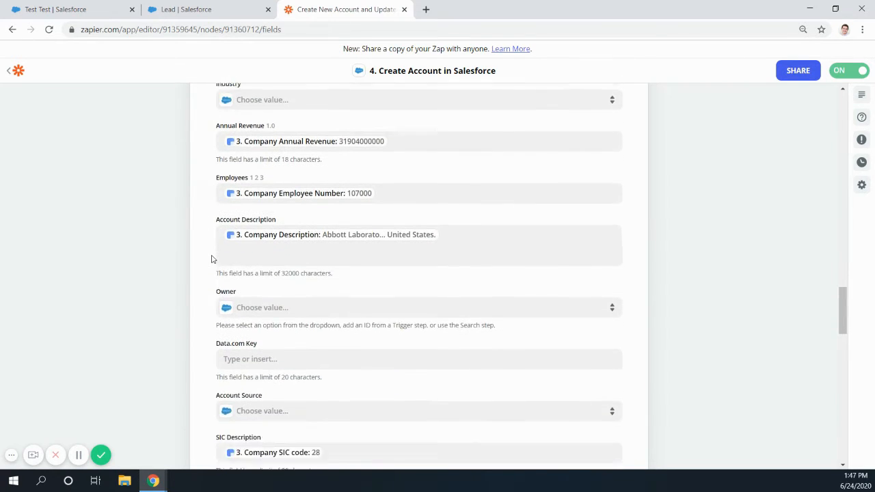
scroll(211, 258, "down", 5)
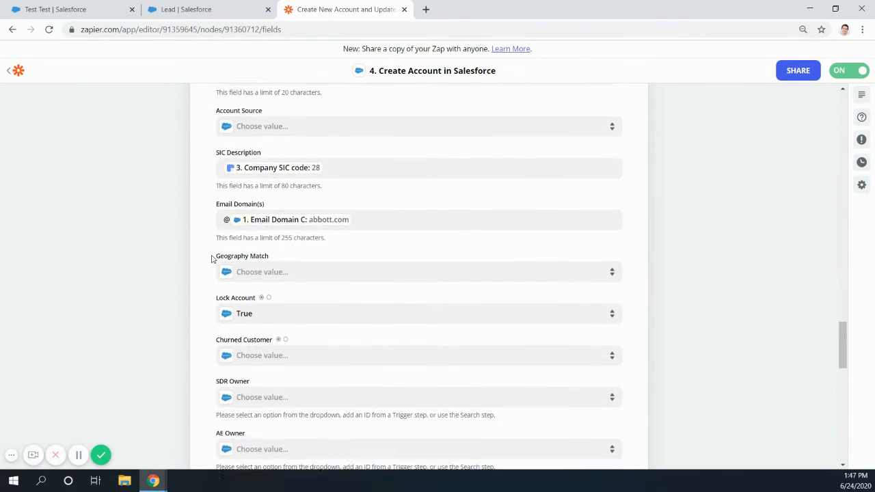
scroll(212, 258, "down", 1)
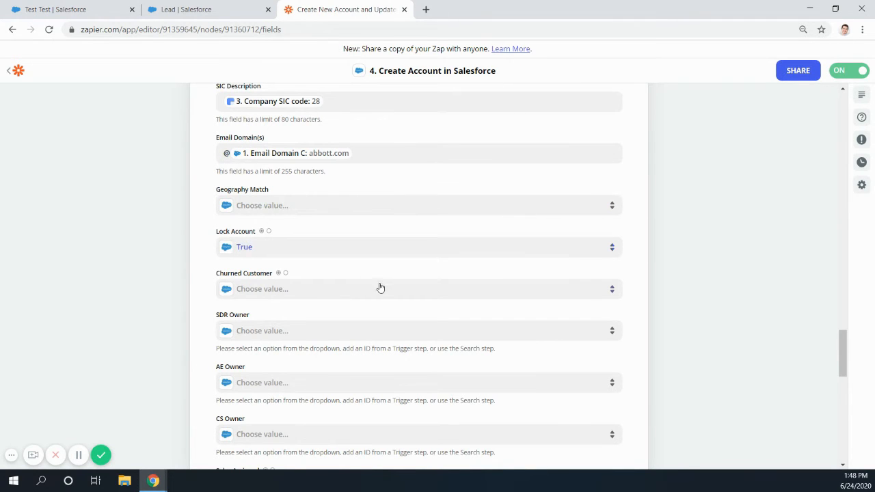
scroll(369, 307, "down", 1)
scroll(366, 313, "down", 10)
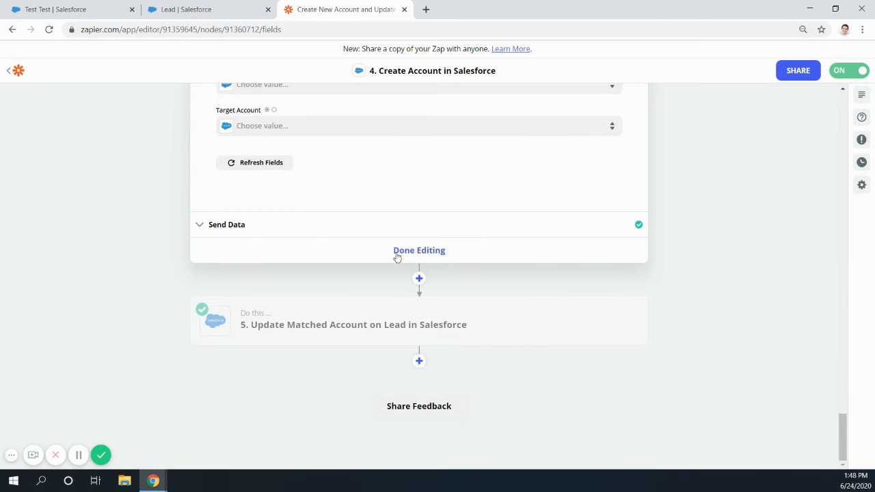
- Review the sample account record from the Create Account step's test and close the step
left_click(304, 232)
scroll(303, 351, "down", 8)
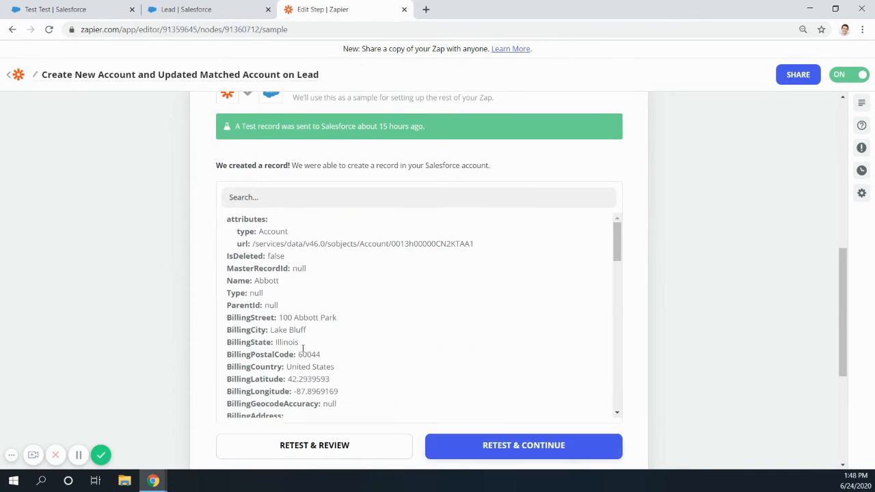
scroll(102, 369, "down", 3)
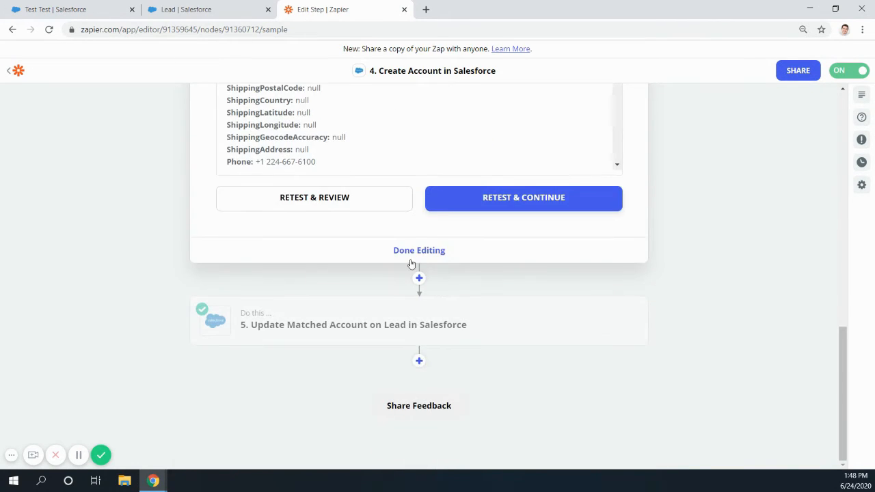
left_click(416, 252)
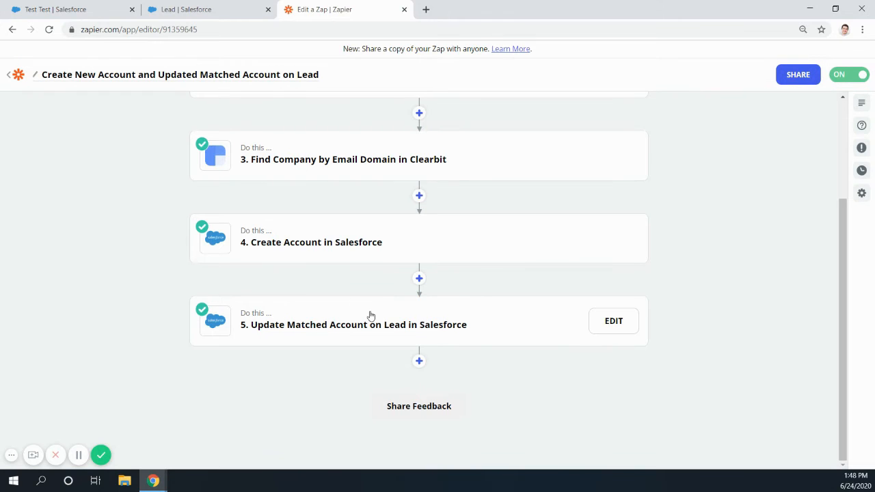
- Open the Update Matched Account on Lead step and review its app, action event and connected Salesforce account
left_click(344, 316)
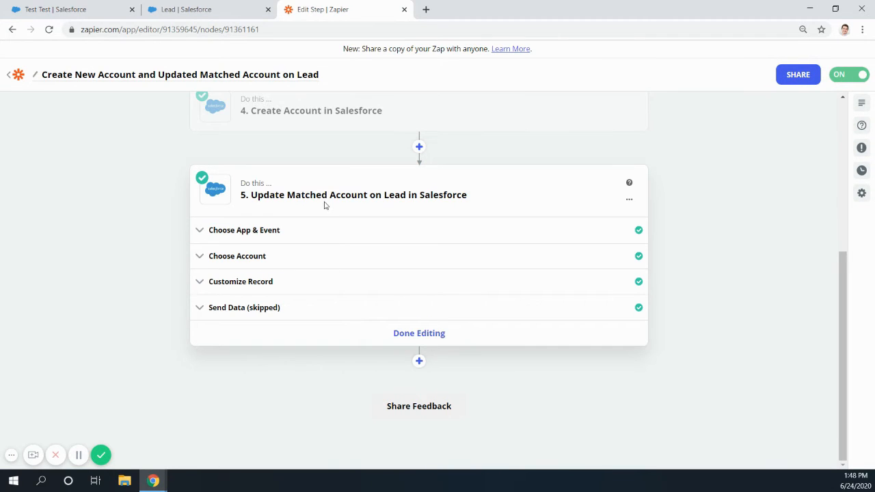
left_click(287, 236)
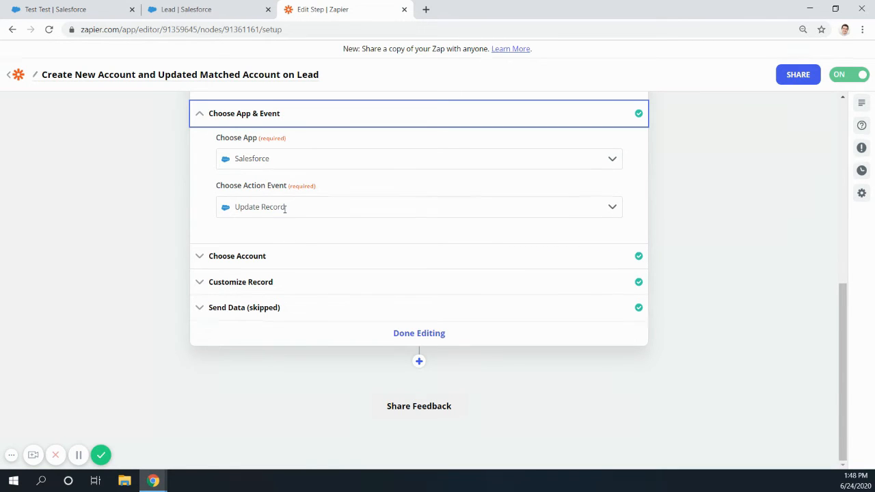
left_click(277, 258)
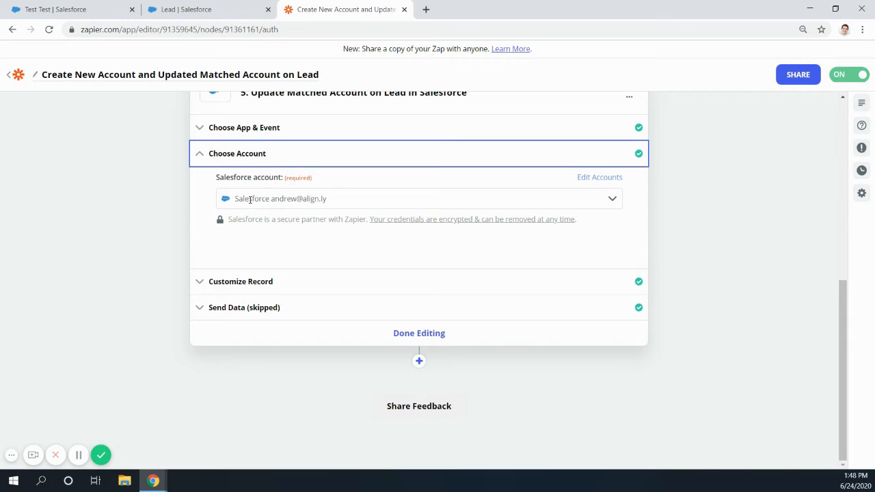
- Examine the Update Matched Account step's record settings for the Salesforce object, record to update and Matched Account field mapping
left_click(301, 283)
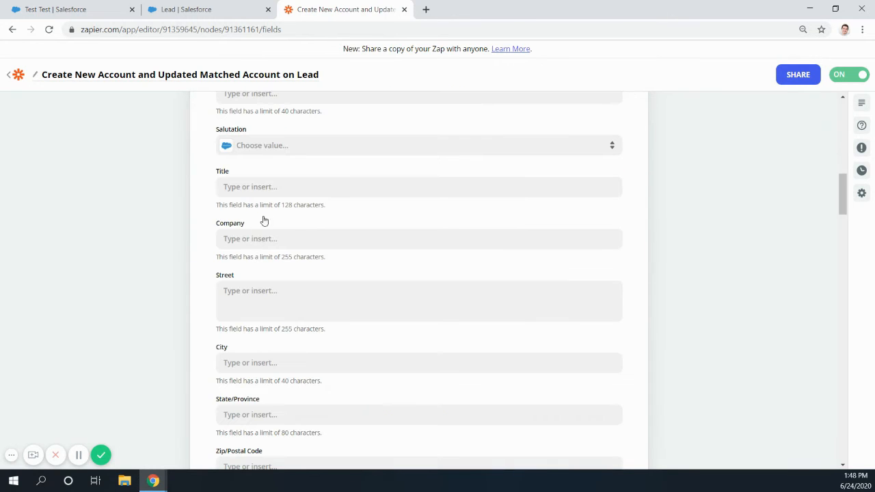
scroll(227, 235, "up", 4)
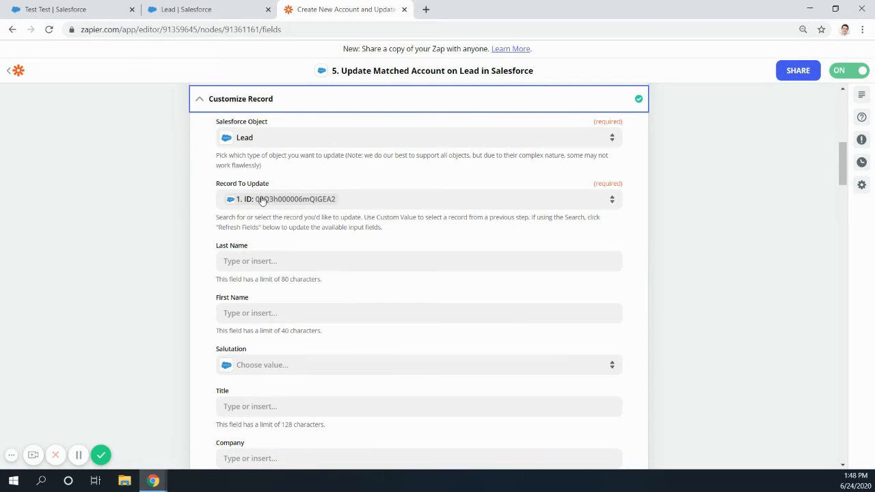
scroll(341, 278, "down", 4)
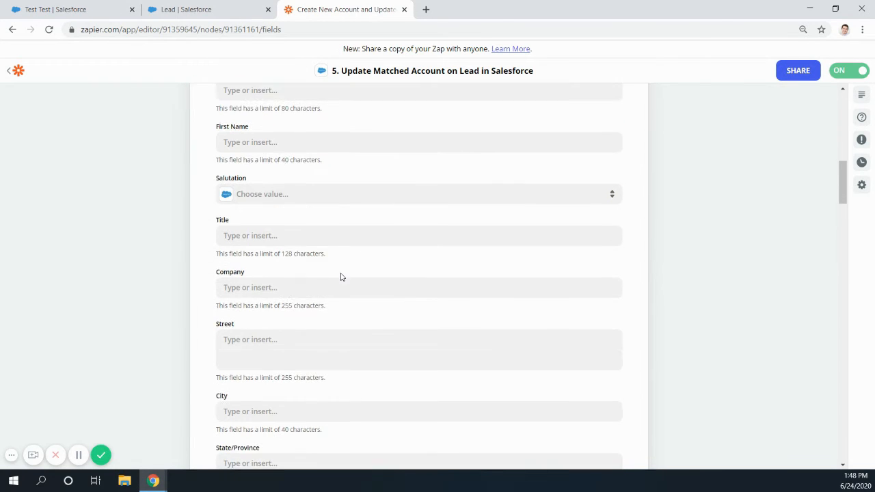
scroll(342, 277, "down", 7)
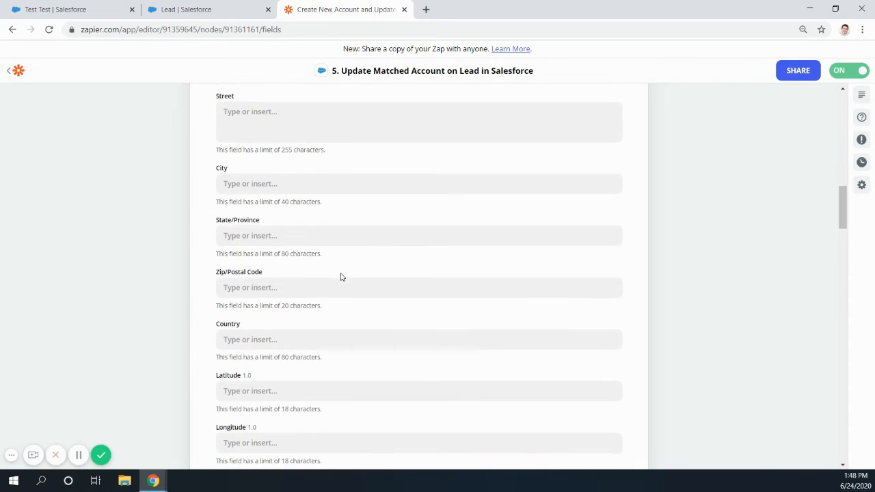
scroll(341, 273, "down", 7)
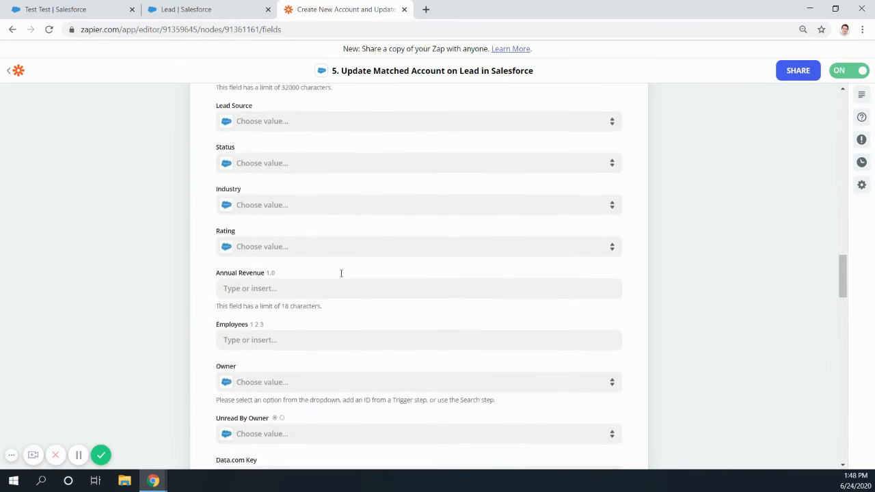
scroll(341, 273, "down", 3)
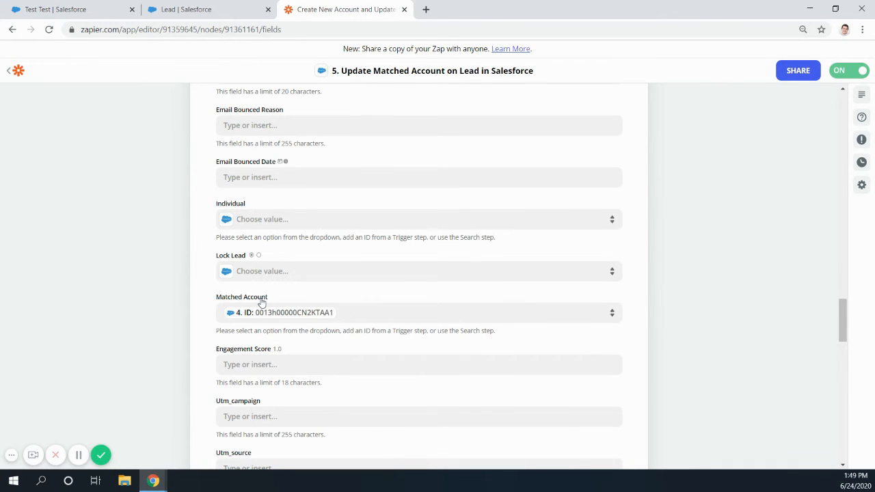
- Check the remaining lead fields and the Send Data section of the Update Matched Account step, and close the step
scroll(262, 302, "down", 15)
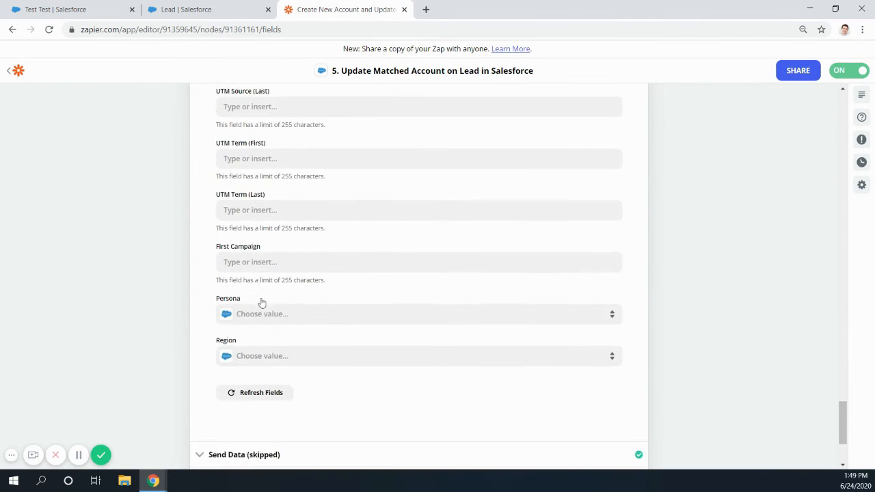
scroll(262, 302, "down", 3)
left_click(315, 310)
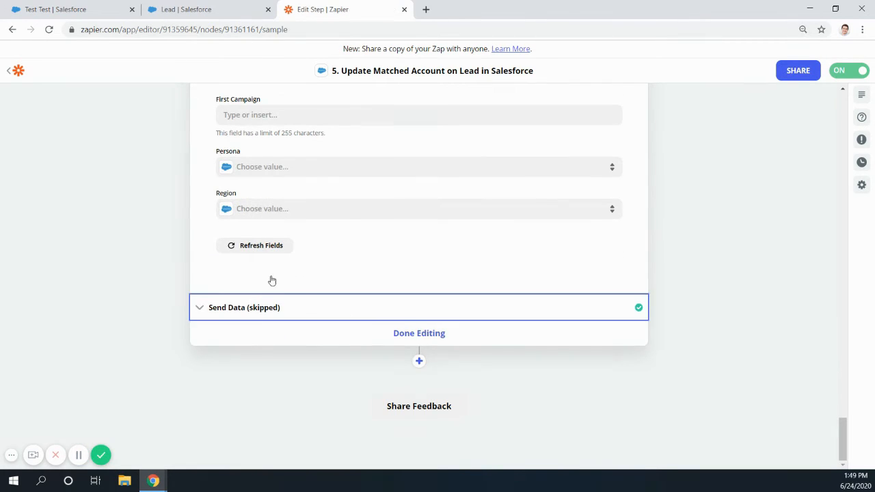
scroll(334, 367, "down", 10)
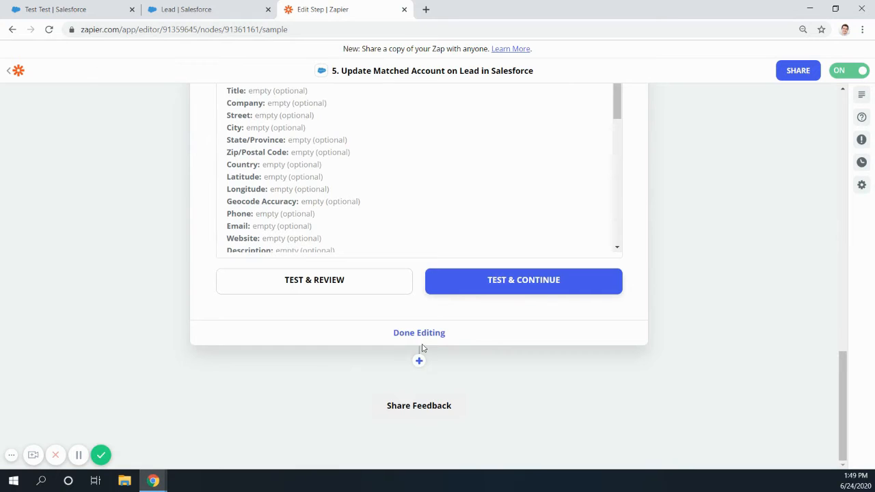
left_click(421, 340)
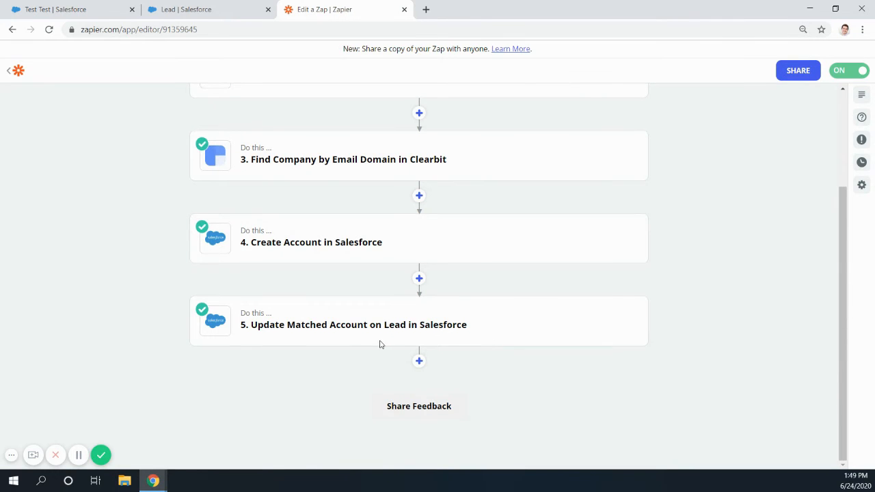
scroll(378, 344, "up", 1)
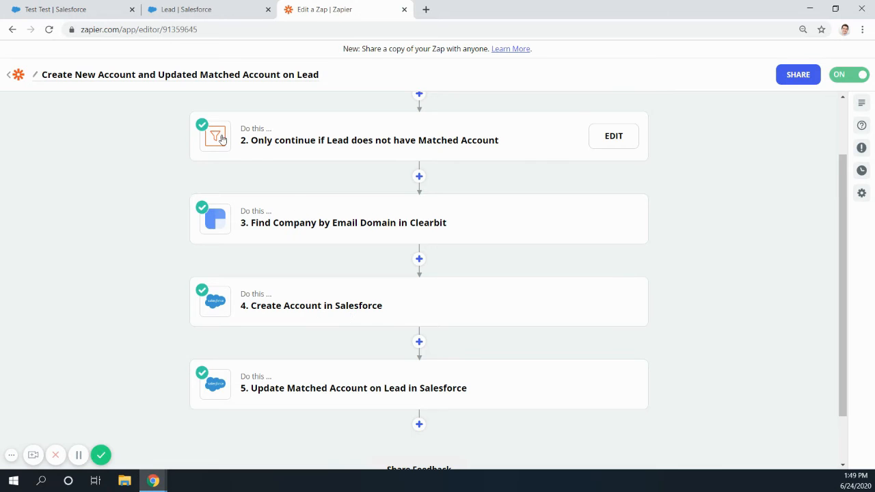
- Switch to the Salesforce test lead, reload it, check its Matched Account field and open the matched Patagonia account
left_click(81, 11)
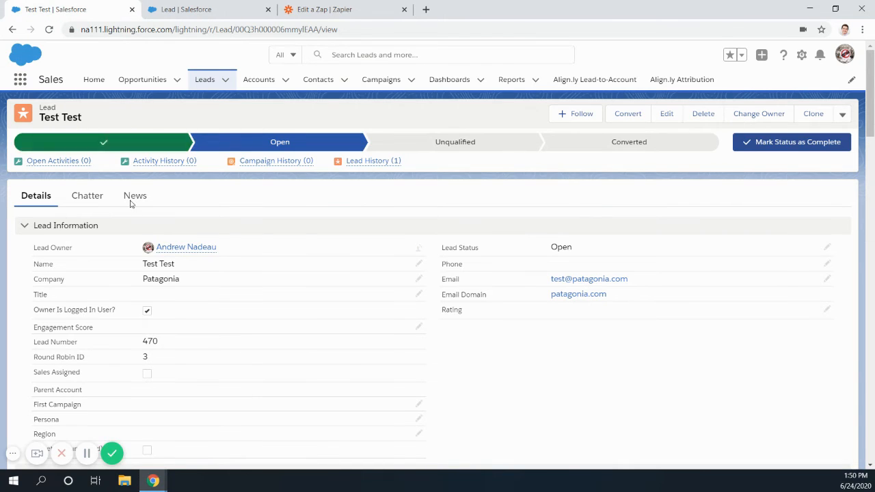
left_click(50, 30)
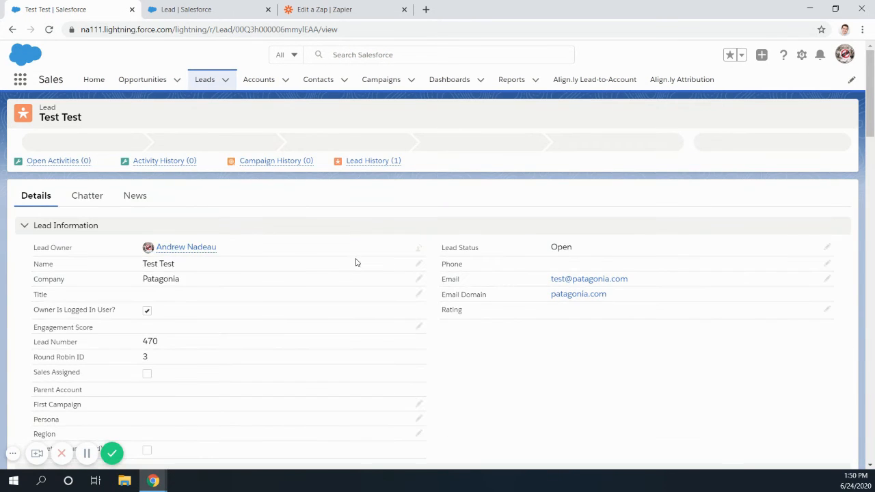
scroll(355, 261, "down", 3)
scroll(355, 263, "down", 1)
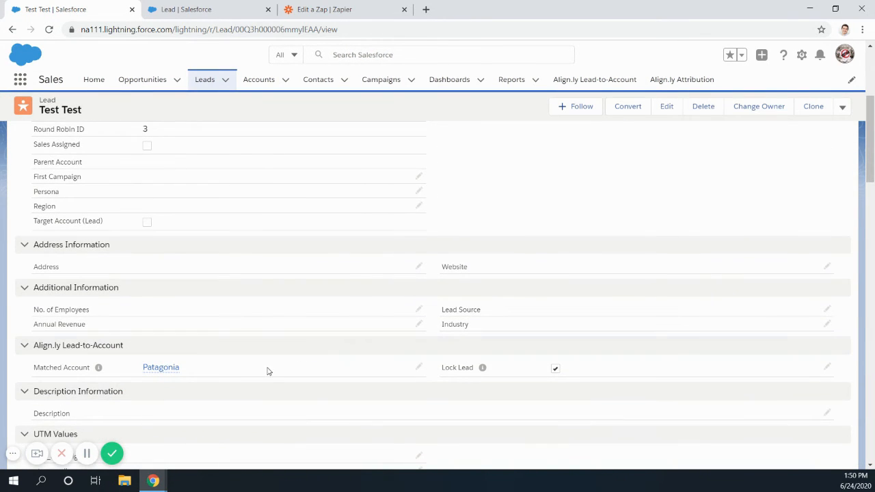
mouse_move(152, 375)
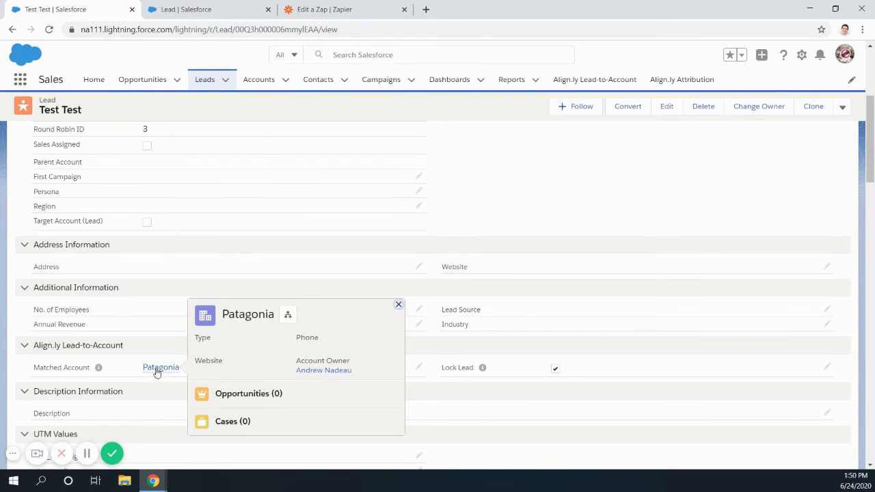
left_click(157, 369)
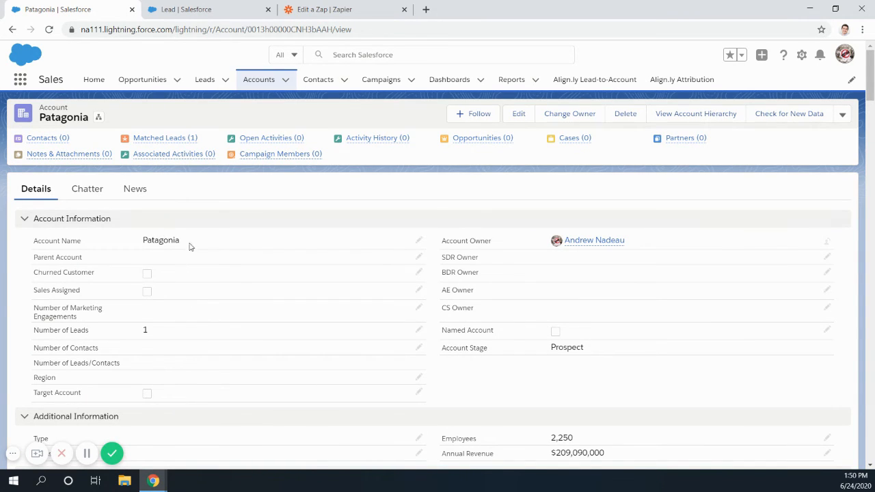
- Examine the Patagonia account's name, employees, annual revenue and description
left_click_drag(142, 240, 180, 241)
scroll(348, 322, "down", 2)
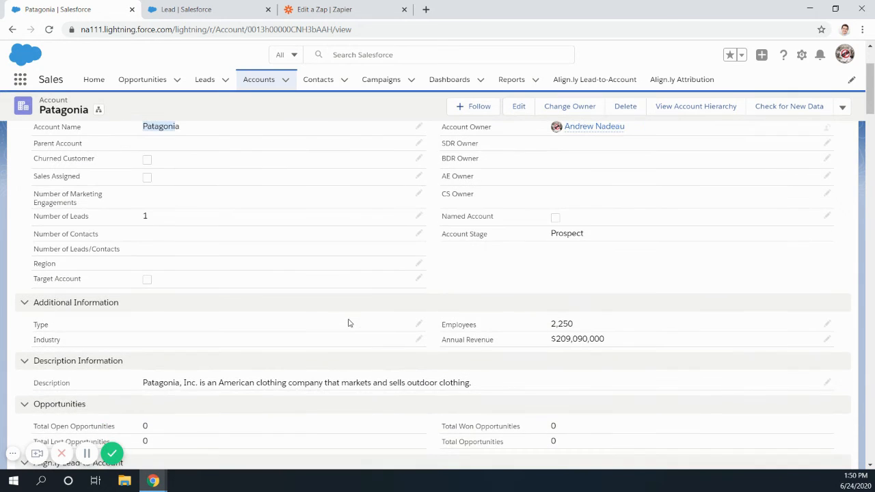
left_click_drag(550, 324, 573, 324)
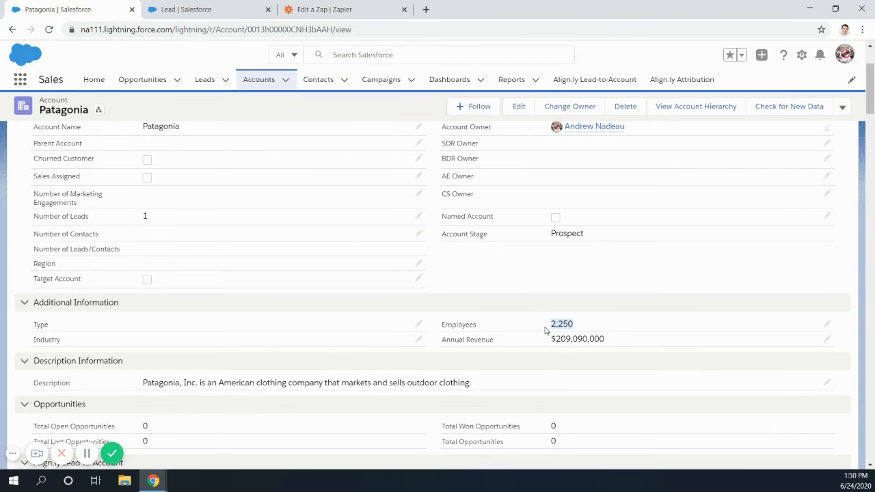
left_click_drag(551, 340, 604, 339)
scroll(394, 338, "down", 1)
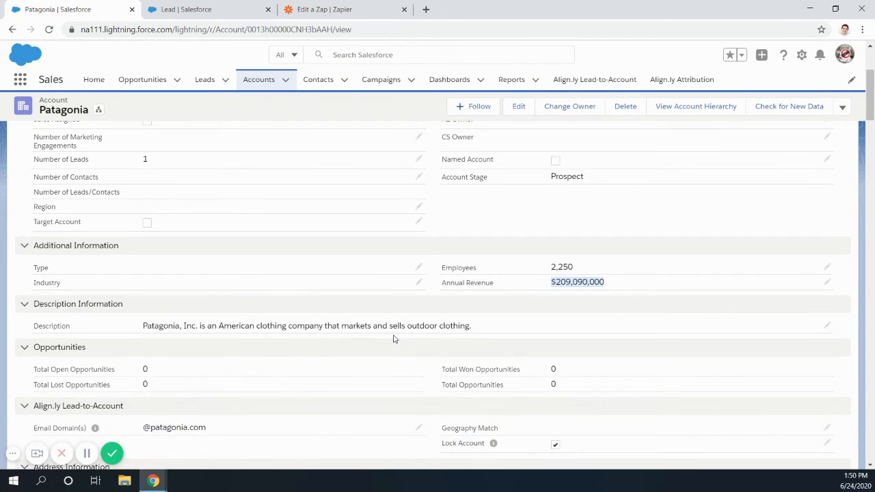
left_click_drag(145, 328, 429, 335)
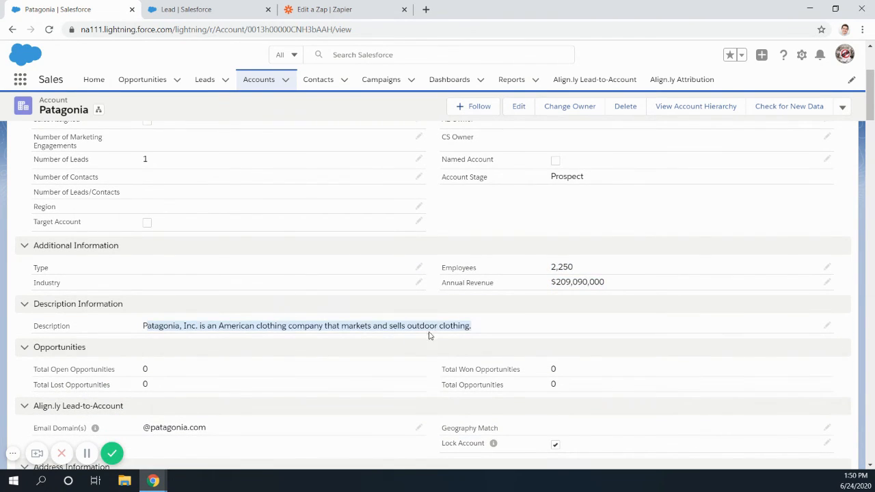
- Review the account's Email Domain(s), Lock Account and billing address fields down to its related lists
scroll(430, 335, "down", 3)
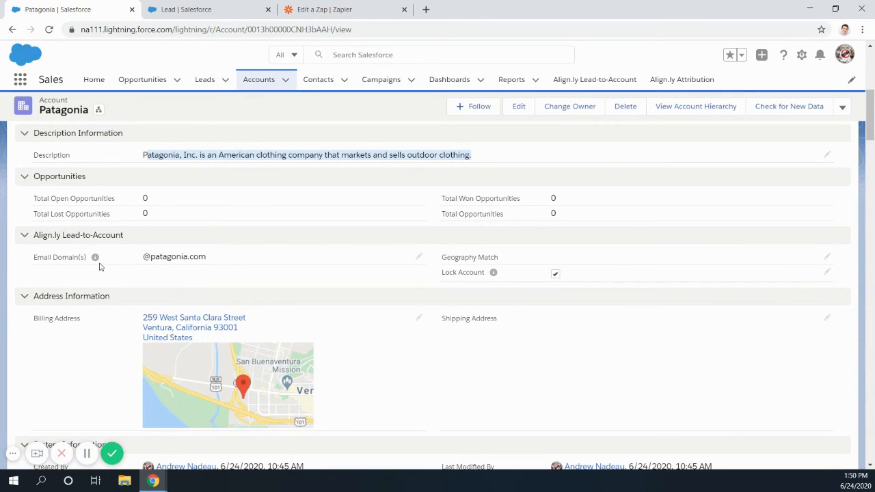
left_click_drag(141, 258, 212, 261)
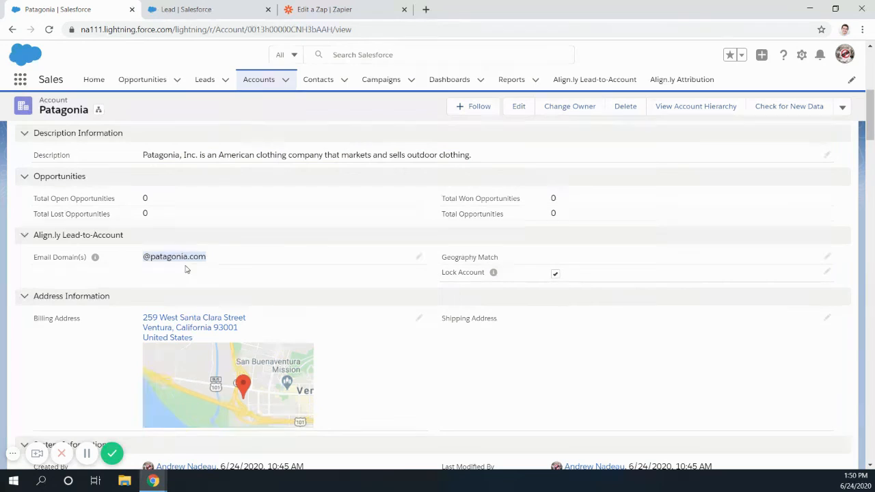
scroll(377, 316, "down", 1)
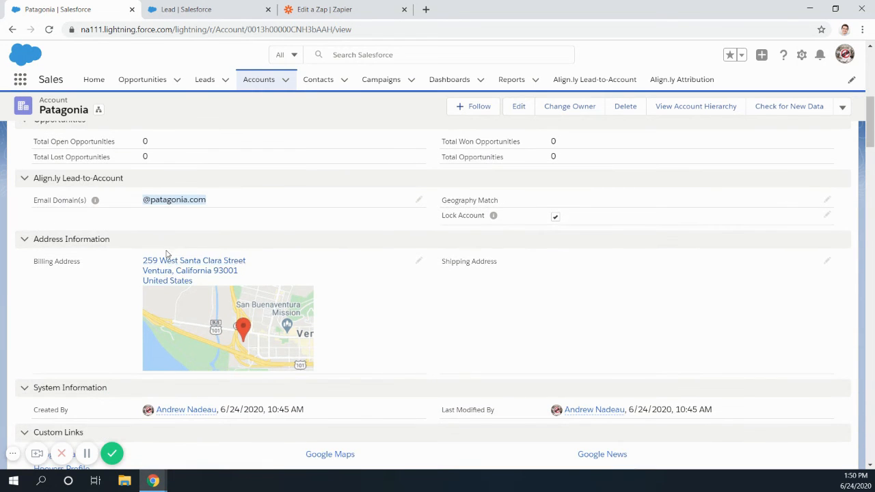
scroll(382, 364, "down", 1)
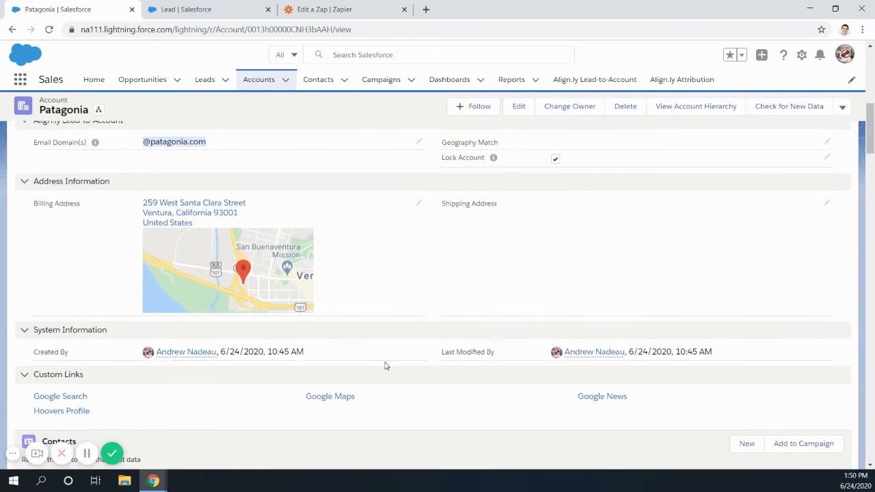
scroll(385, 366, "down", 1)
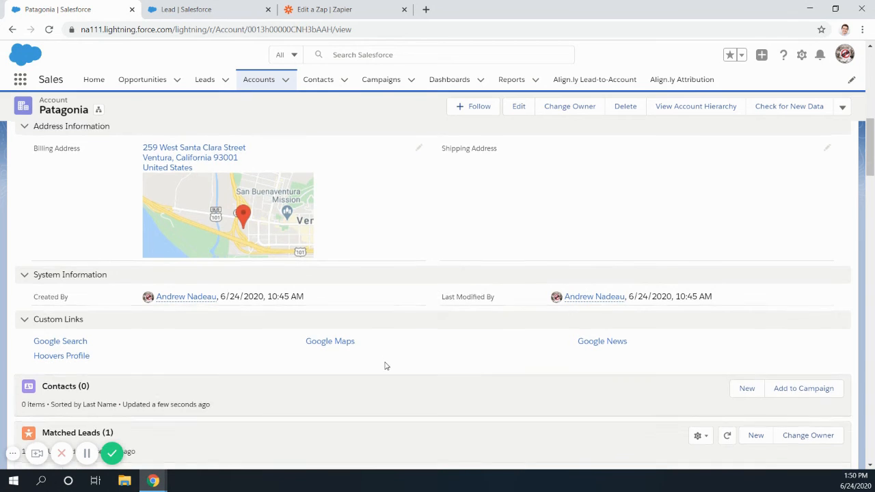
- Look over the Patagonia account from its details down to the lead in its Matched Leads list
scroll(385, 366, "up", 10)
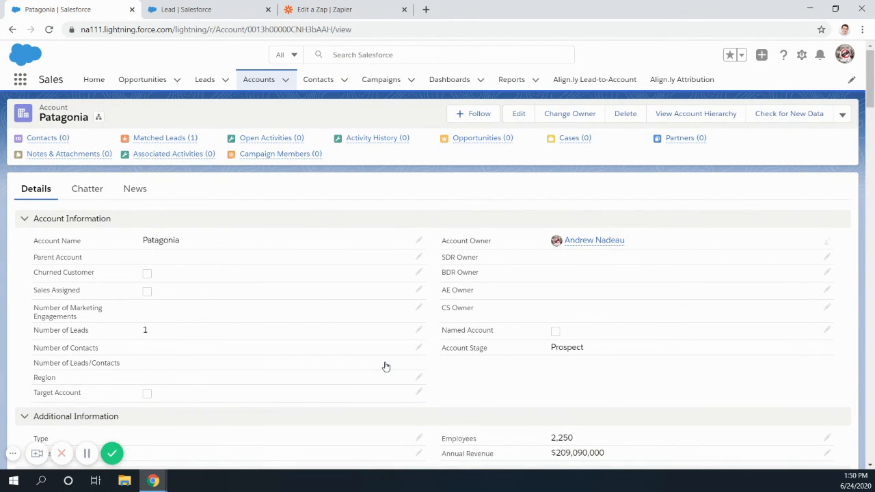
scroll(321, 327, "down", 3)
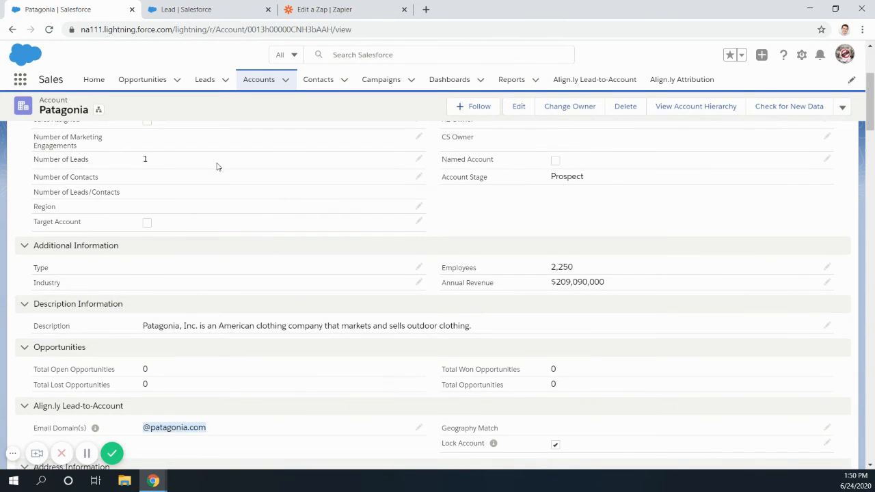
scroll(216, 166, "up", 2)
left_click(199, 12)
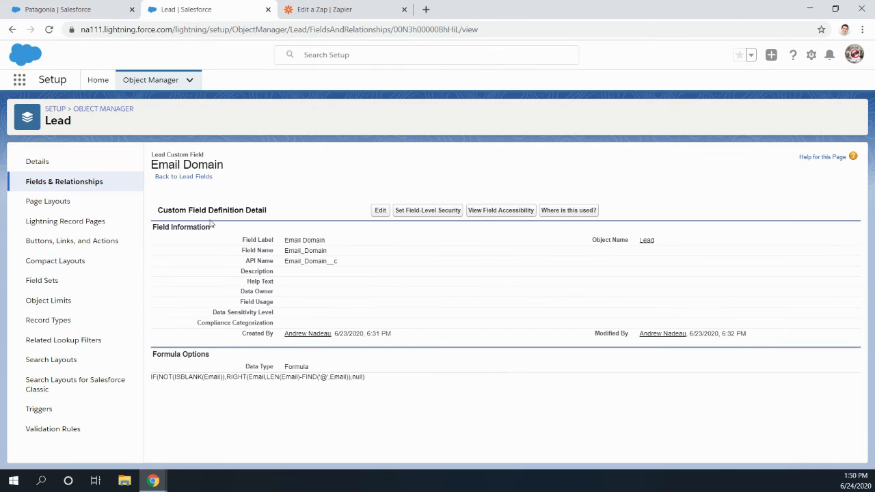
left_click(82, 9)
scroll(171, 205, "down", 15)
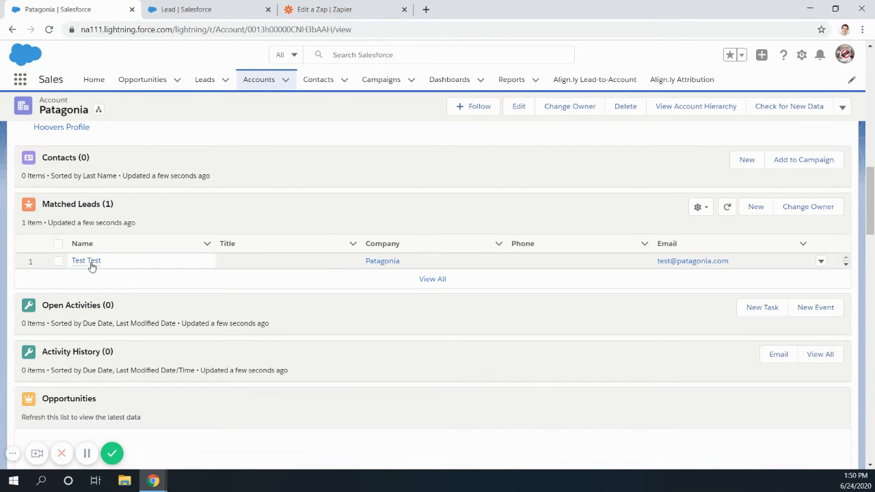
mouse_move(88, 267)
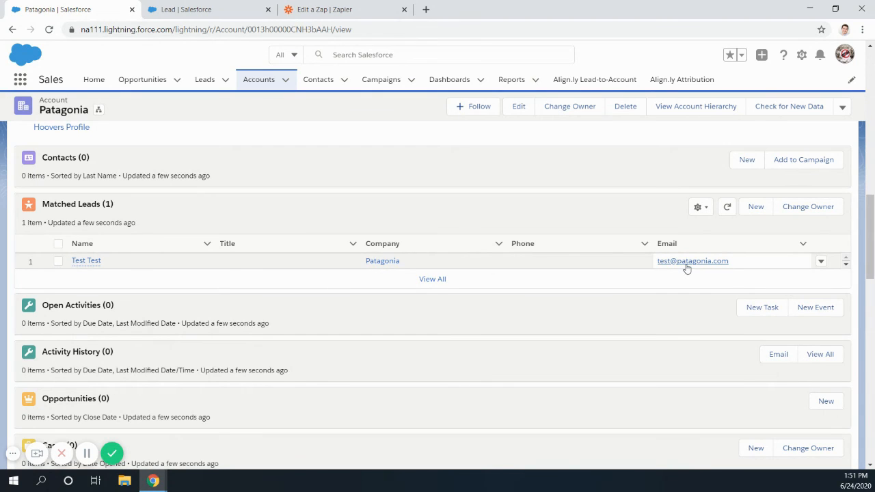
- Open the lead from the Matched Leads list and return to the Patagonia account through its Matched Account link
left_click(85, 262)
scroll(160, 300, "down", 5)
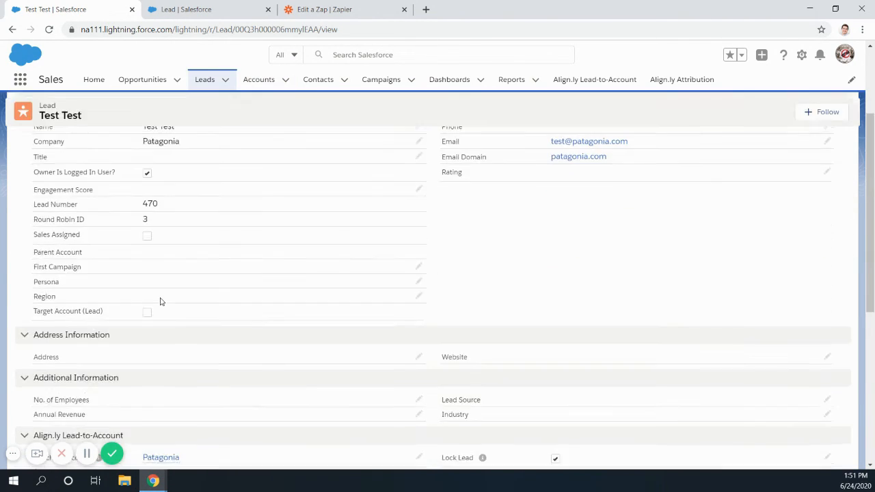
left_click(170, 289)
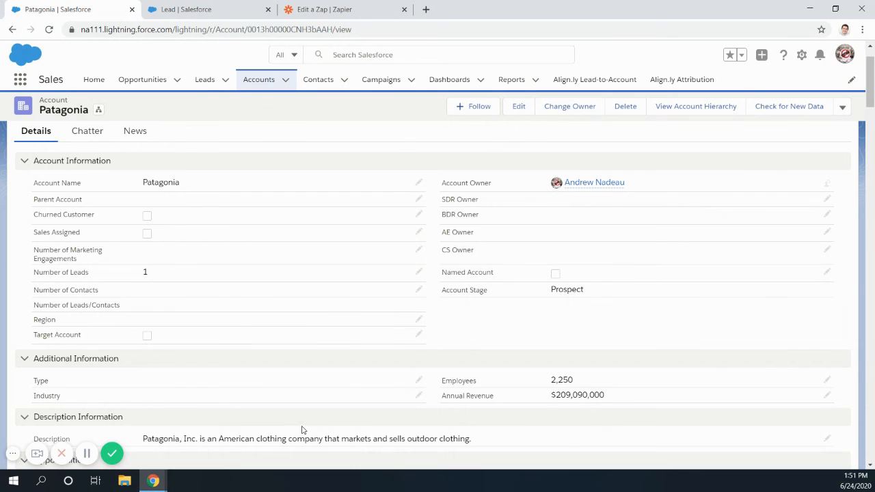
- Check the Email Domain(s) value in the account's Align.ly Lead-to-Account section
scroll(301, 430, "down", 7)
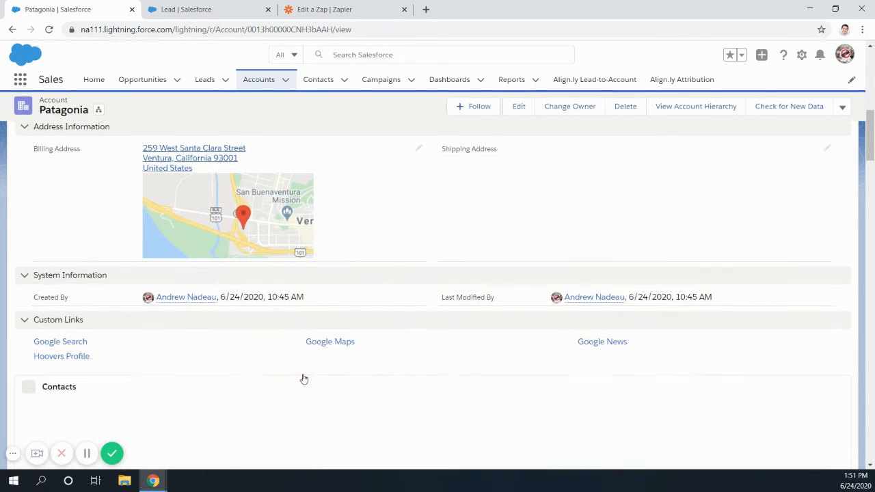
scroll(305, 378, "up", 2)
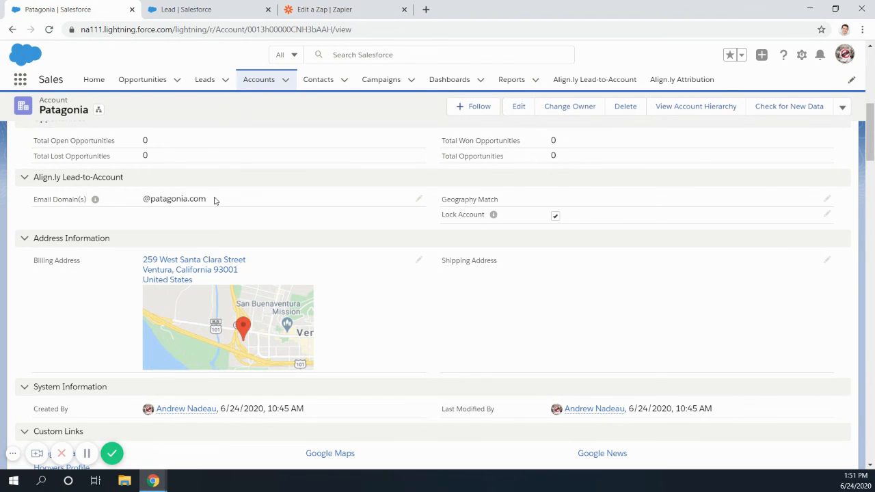
scroll(214, 200, "up", 1)
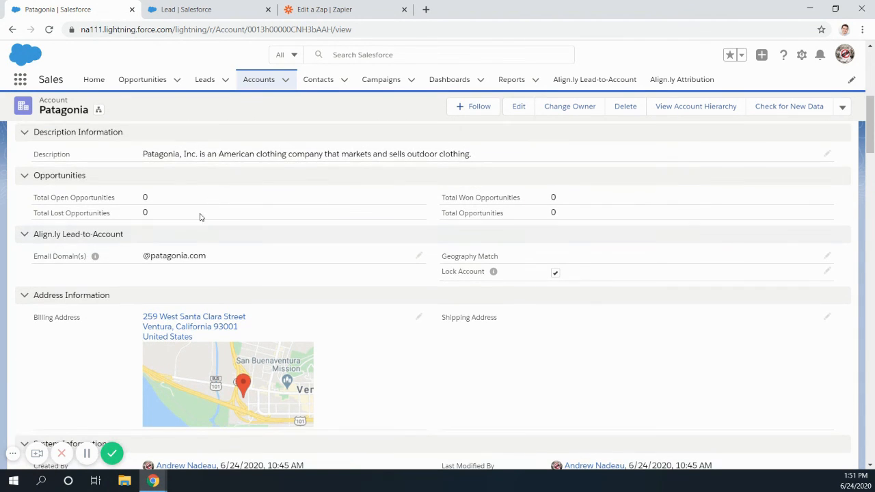
left_click_drag(151, 256, 217, 255)
left_click(216, 258)
- Switch back to the Zap in Zapier and review its sequence of steps from the New Lead trigger
key("ctrl+3")
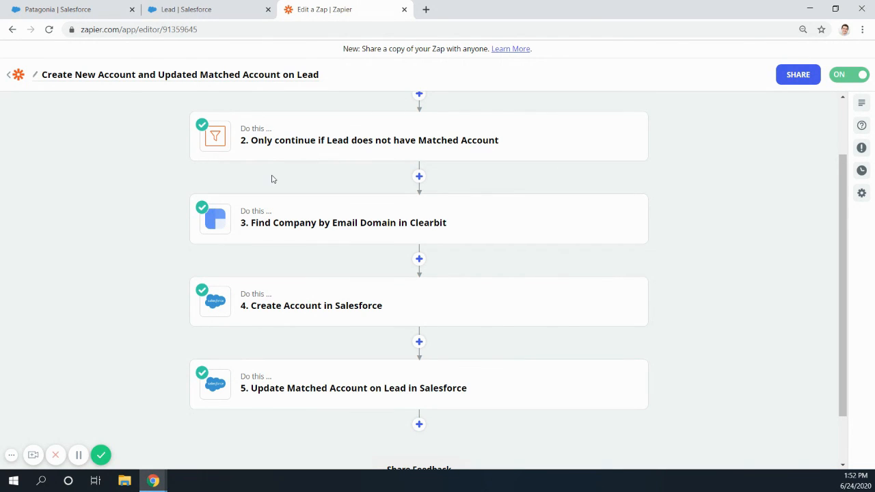
scroll(307, 205, "up", 2)
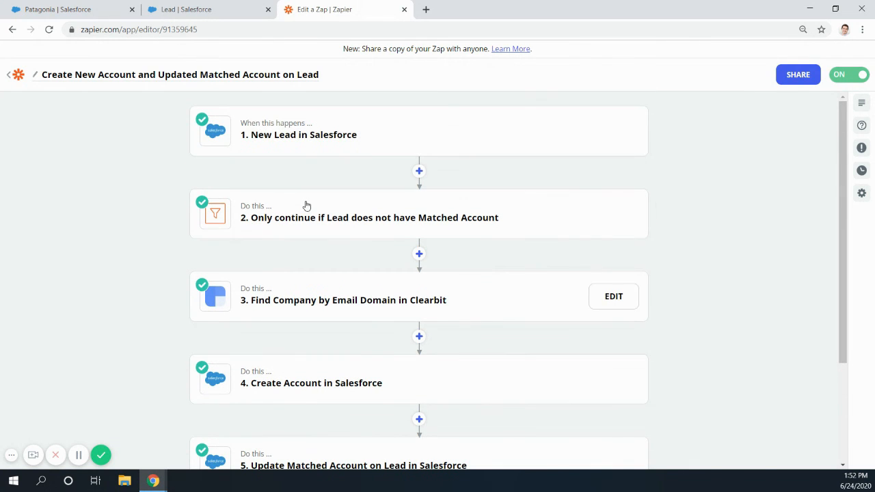